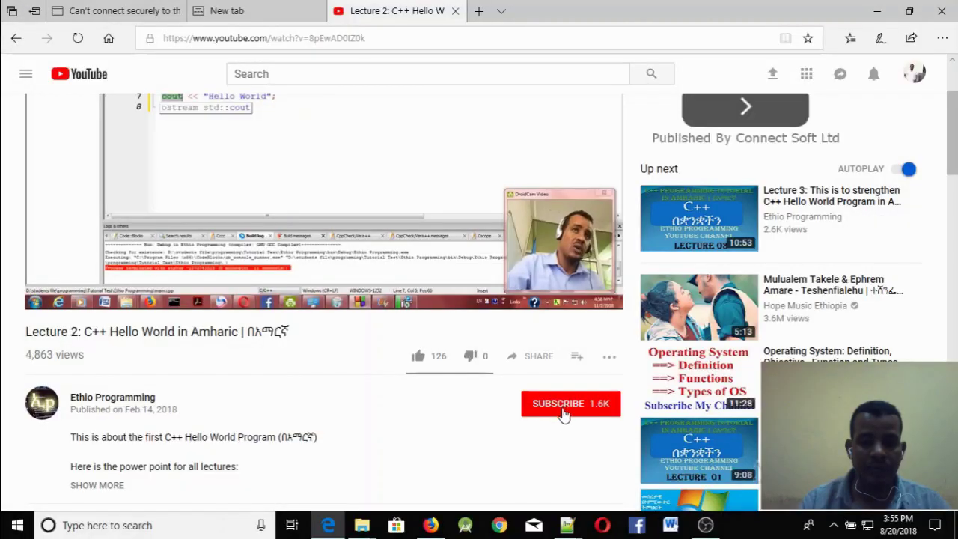
# Subscribe to the channel that posted the C++ Hello World lecture
pyautogui.click(565, 412)
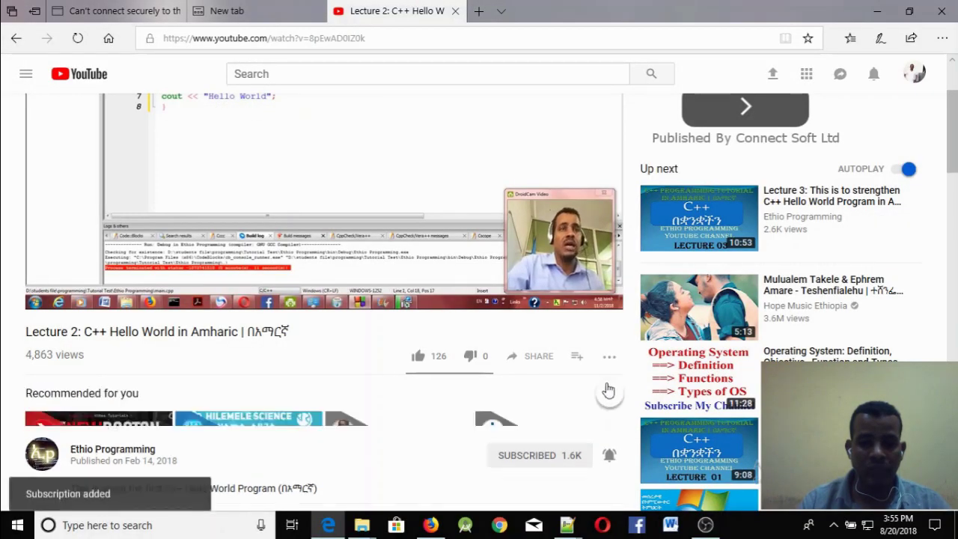
pyautogui.scroll(-3, 606, 405)
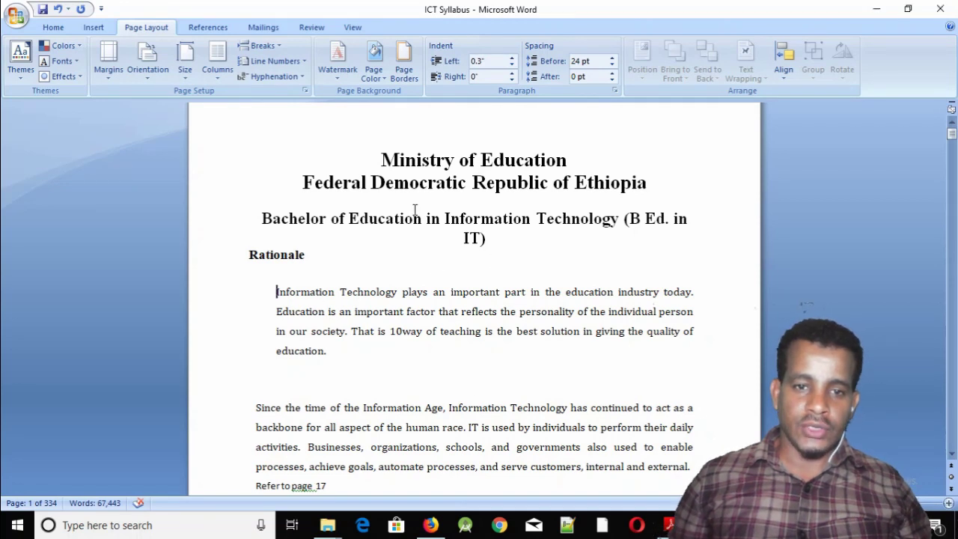
# Select the first Rationale paragraph and lower its left indent to 0"
pyautogui.moveTo(276, 292); pyautogui.dragTo(282, 350)
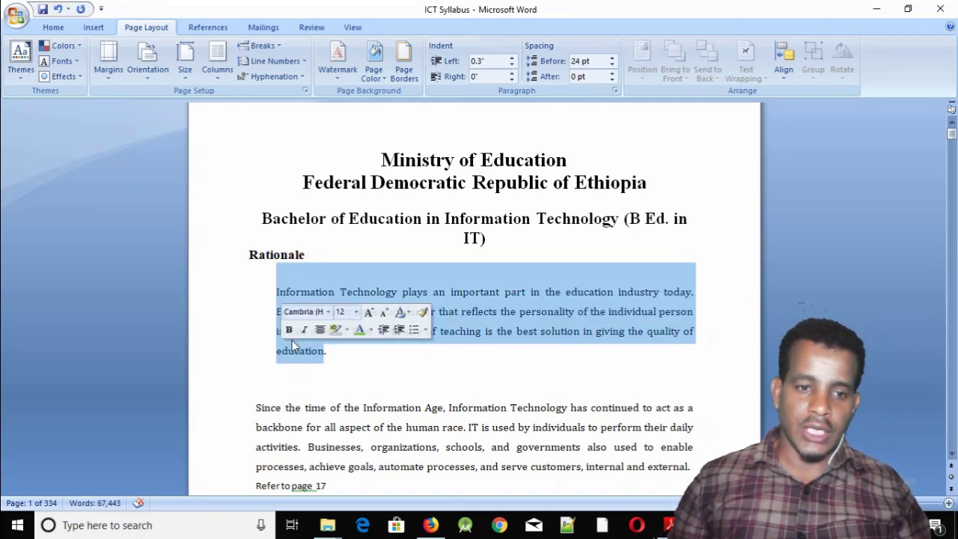
pyautogui.click(289, 331)
pyautogui.moveTo(276, 292); pyautogui.dragTo(285, 352)
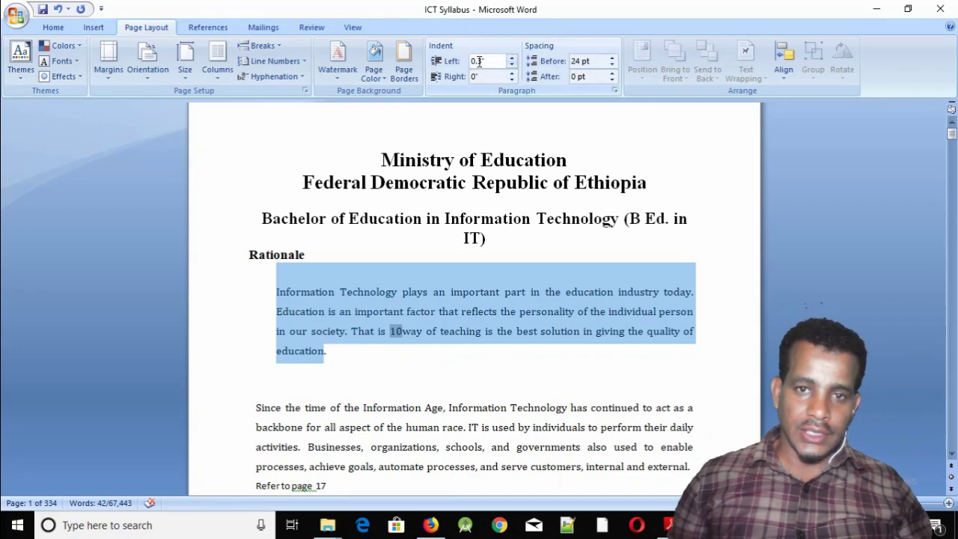
pyautogui.click(512, 68)
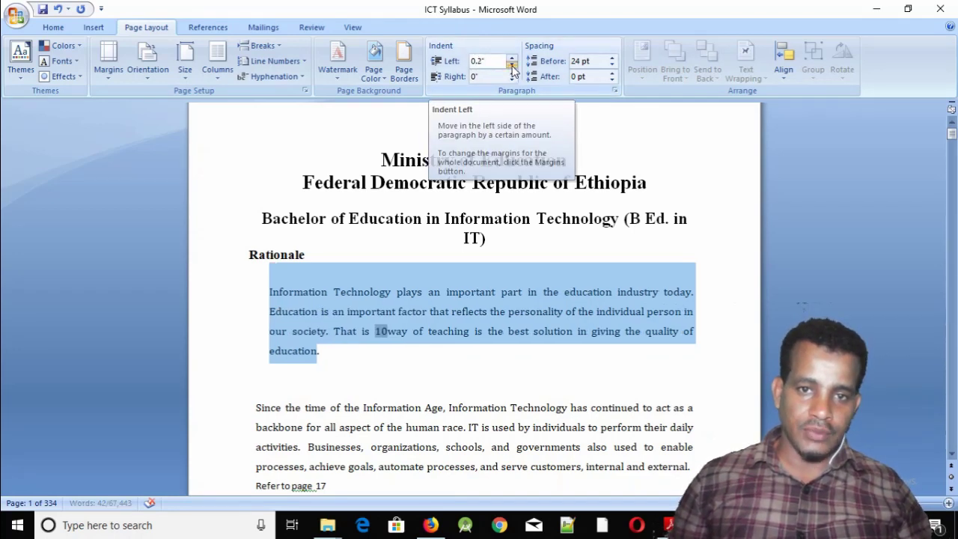
pyautogui.click(512, 68)
pyautogui.click(511, 68)
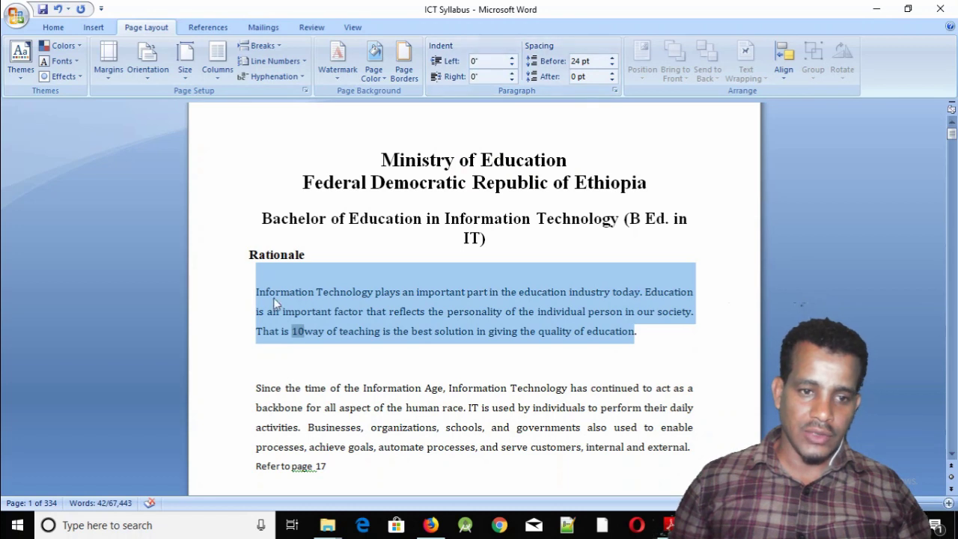
# Place the caret back at the start of the first Rationale paragraph
pyautogui.click(265, 404)
pyautogui.moveTo(256, 387); pyautogui.dragTo(266, 407)
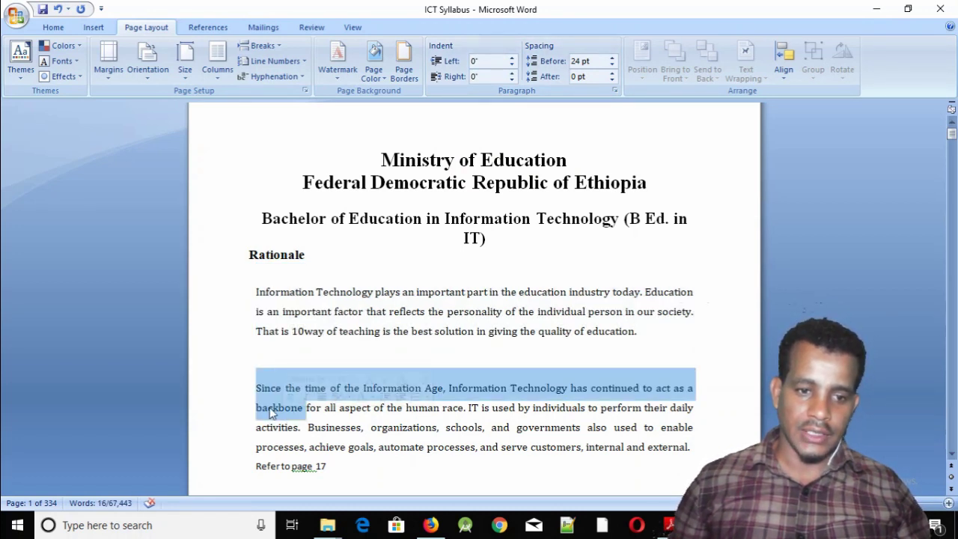
pyautogui.click(267, 407)
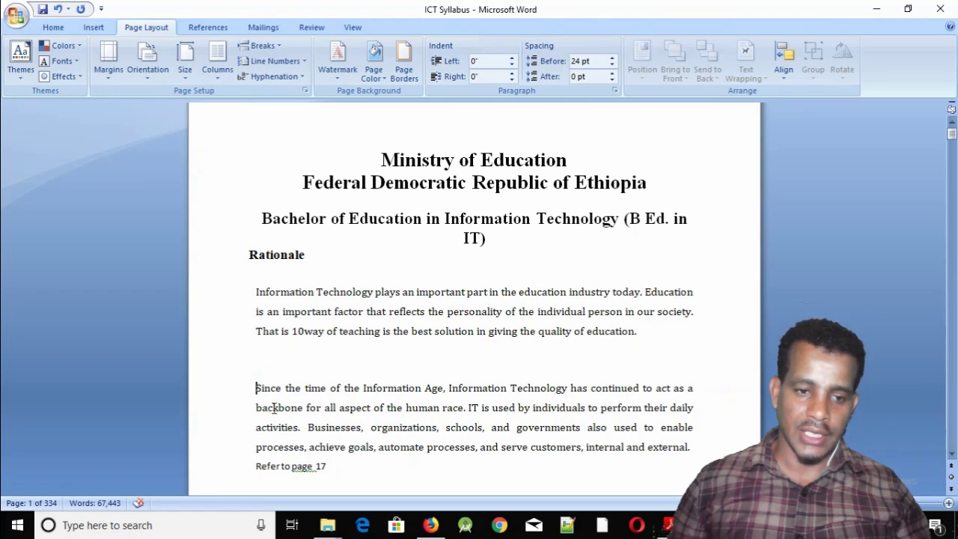
pyautogui.scroll(-2, 288, 267)
pyautogui.moveTo(256, 225); pyautogui.dragTo(624, 271)
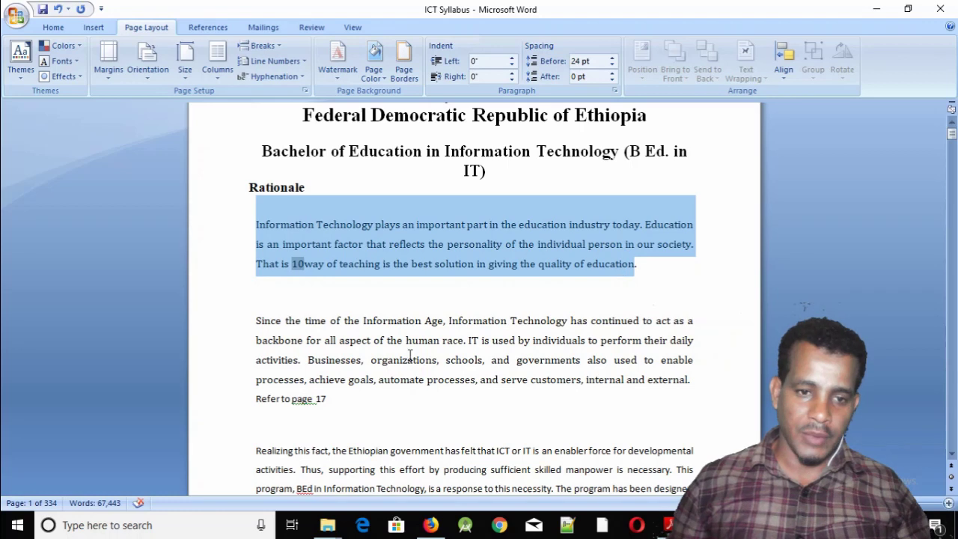
pyautogui.moveTo(258, 321); pyautogui.dragTo(327, 398)
pyautogui.scroll(-4, 327, 398)
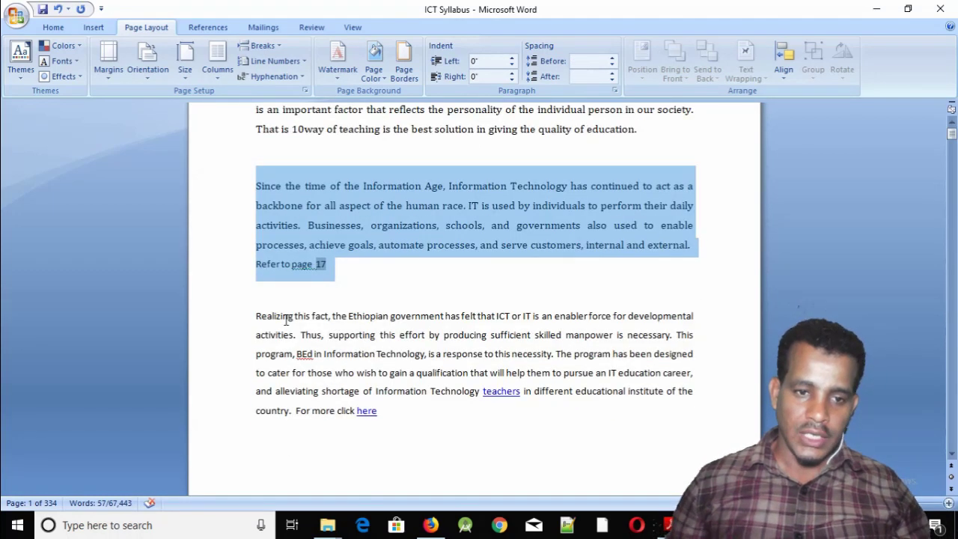
pyautogui.moveTo(286, 320); pyautogui.dragTo(383, 414)
pyautogui.scroll(4, 376, 392)
pyautogui.click(375, 379)
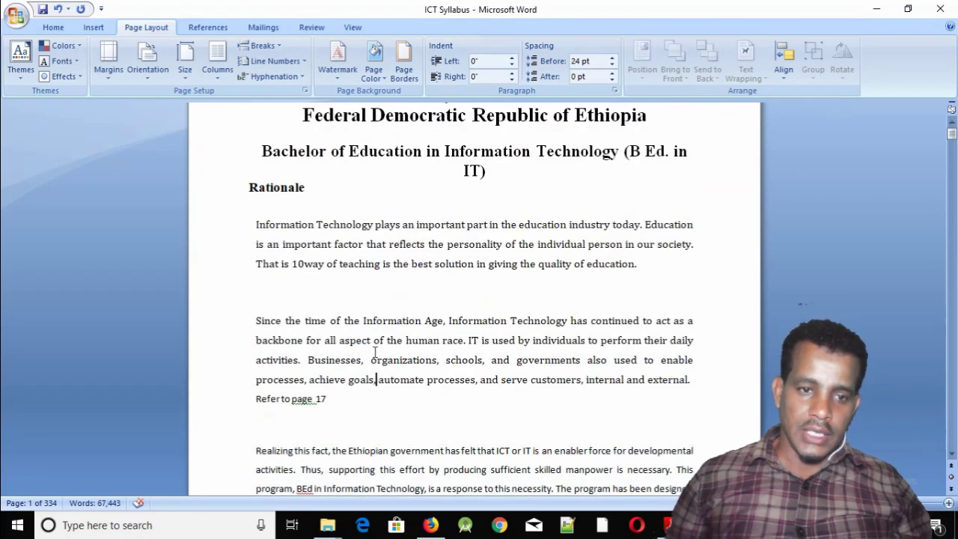
pyautogui.click(311, 295)
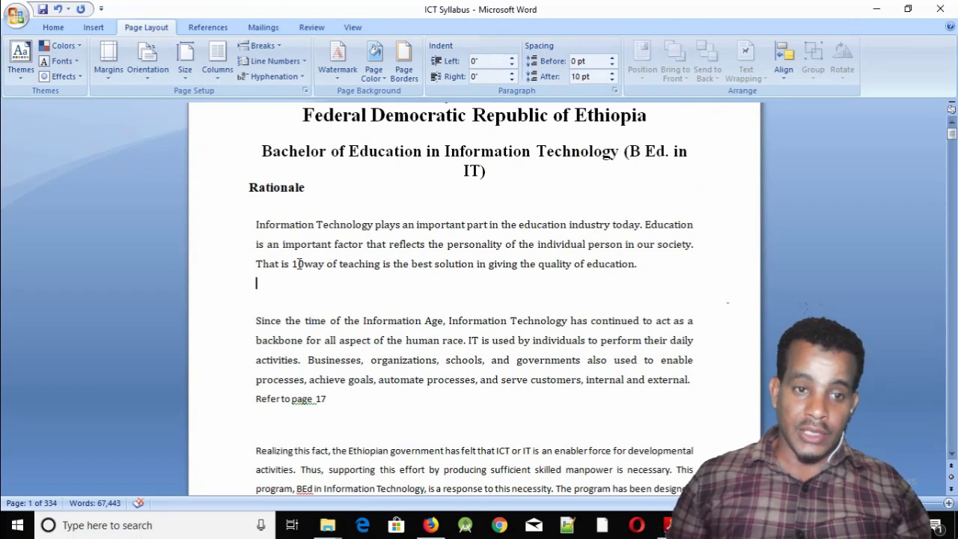
pyautogui.click(257, 226)
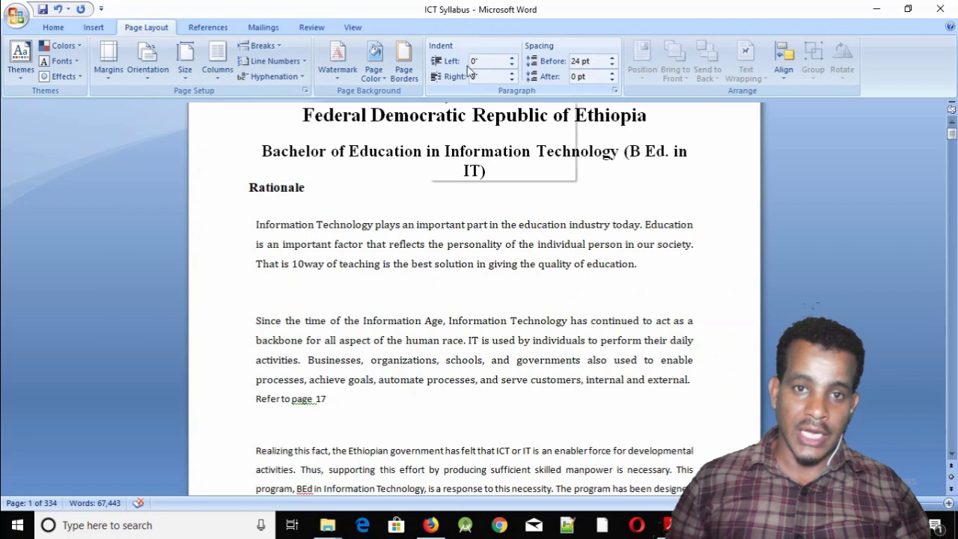
# Try a 0.5" left indent on the first paragraph, then step it back to 0"
pyautogui.click(512, 59)
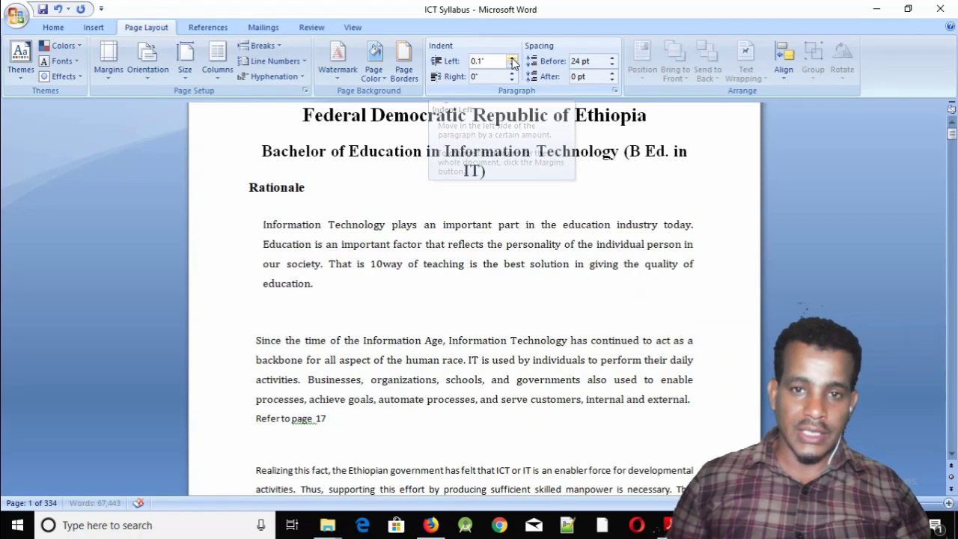
pyautogui.click(512, 59)
pyautogui.click(512, 59)
pyautogui.click(512, 59)
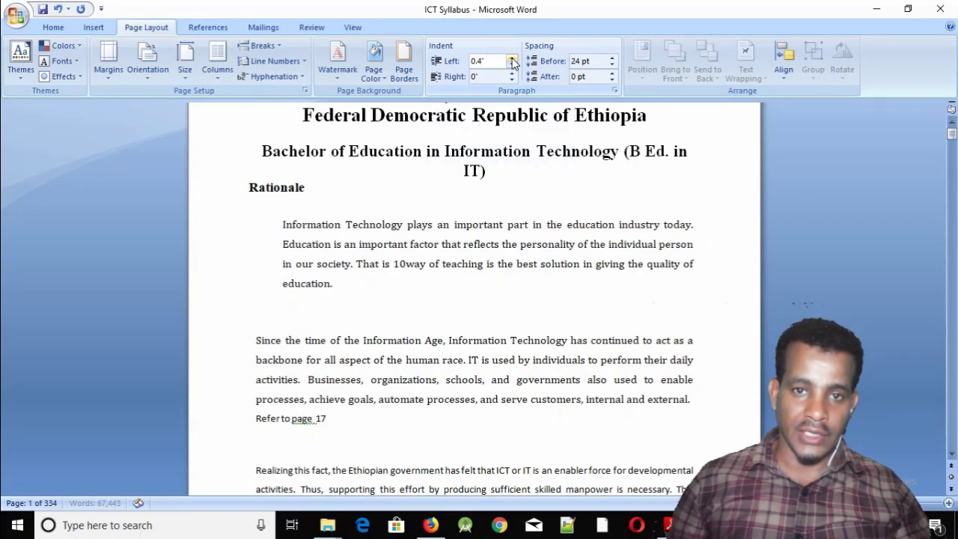
pyautogui.click(512, 59)
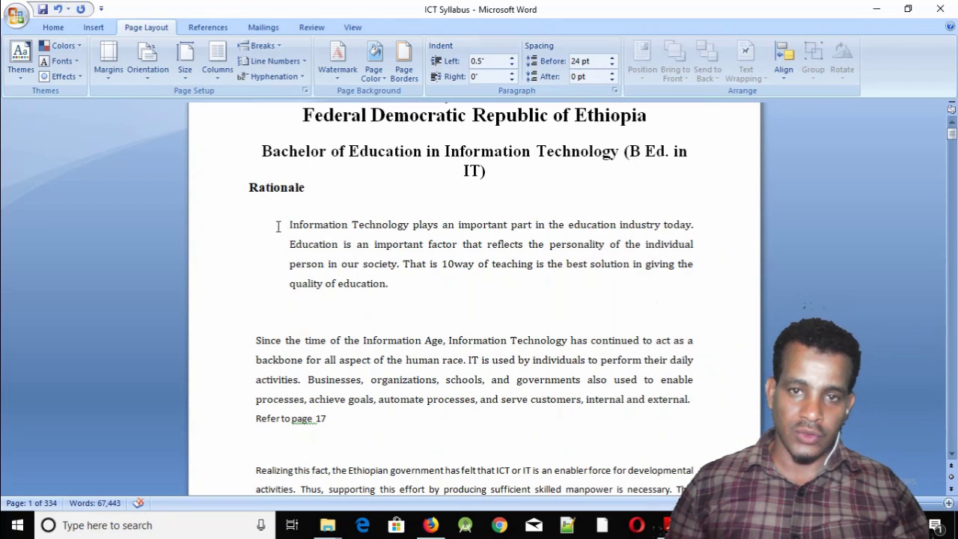
pyautogui.click(512, 65)
pyautogui.click(512, 65)
pyautogui.click(512, 65)
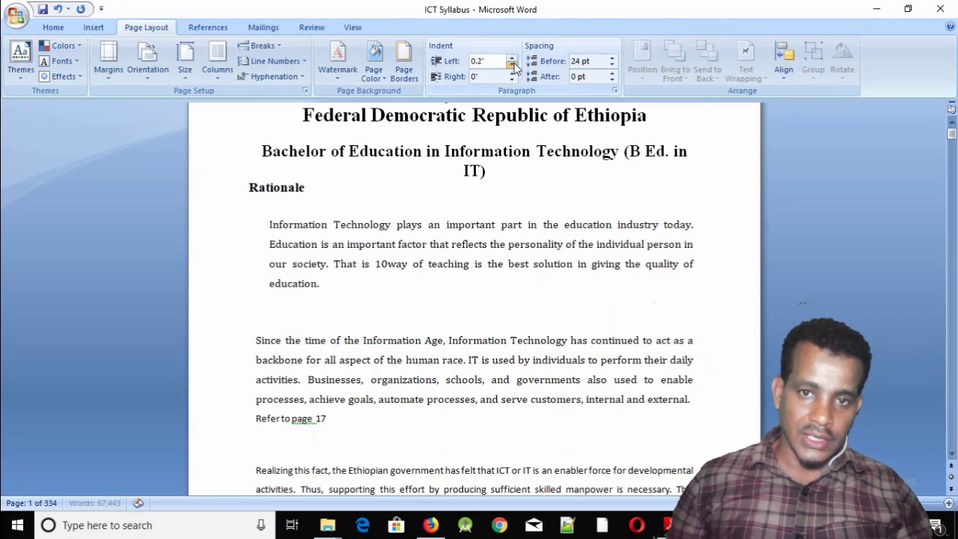
pyautogui.click(512, 65)
pyautogui.click(512, 65)
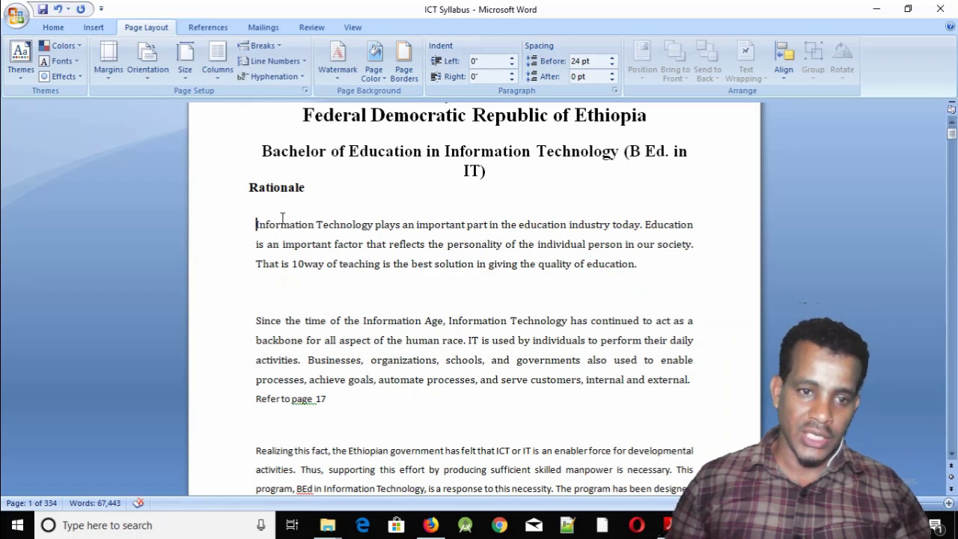
# Give the first Rationale paragraph a 0.4" right indent
pyautogui.click(512, 73)
pyautogui.click(512, 72)
pyautogui.click(512, 73)
pyautogui.click(511, 72)
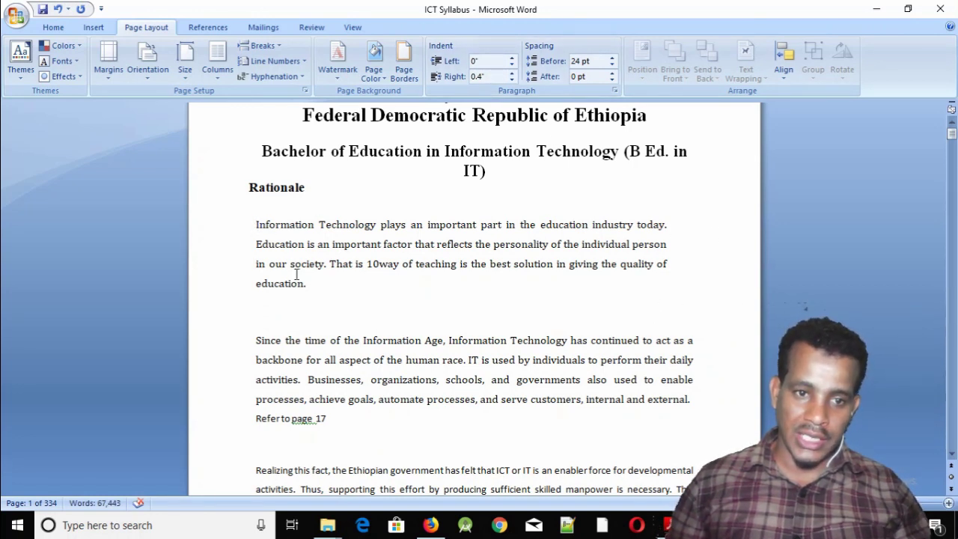
# Lower the first Rationale paragraph's right indent from 0.4" back to 0"
pyautogui.click(491, 245)
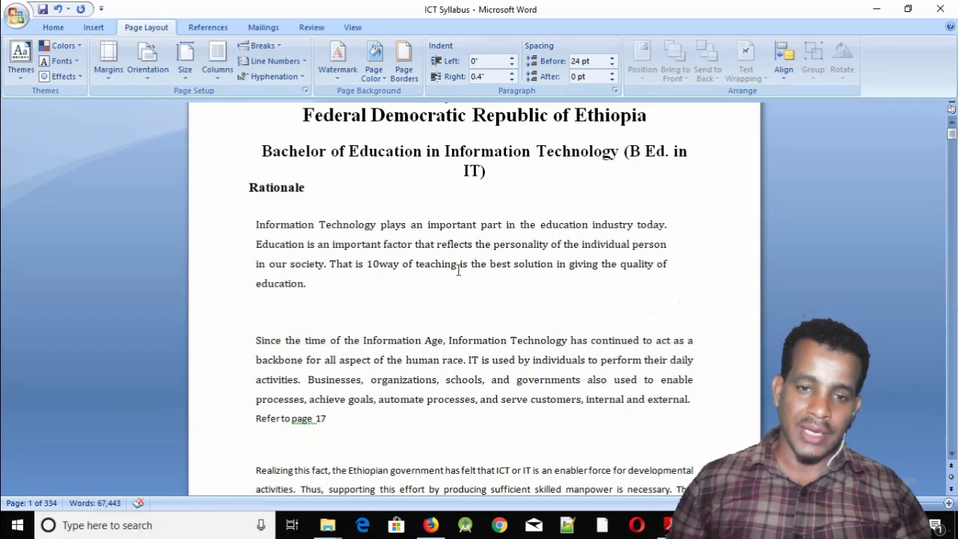
pyautogui.moveTo(316, 284); pyautogui.dragTo(263, 221)
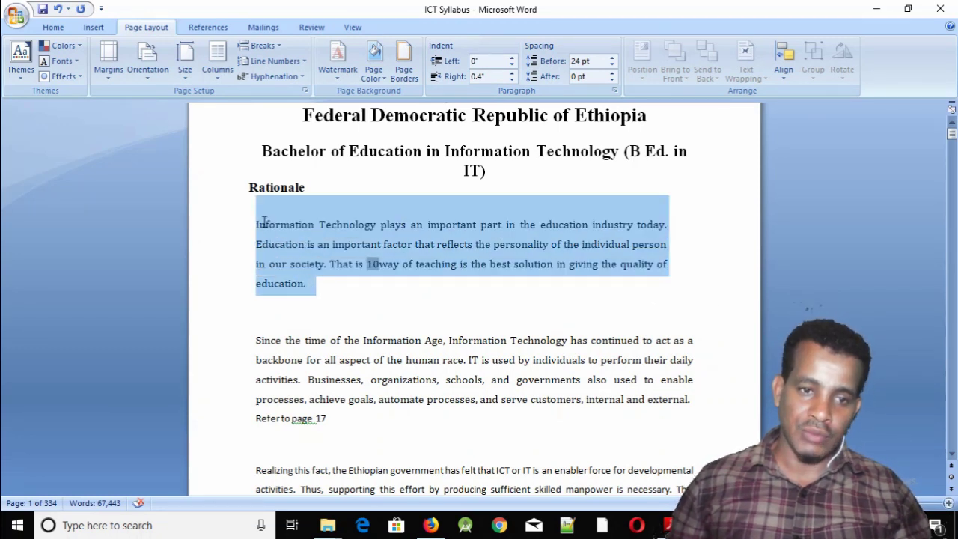
pyautogui.click(329, 243)
pyautogui.click(623, 263)
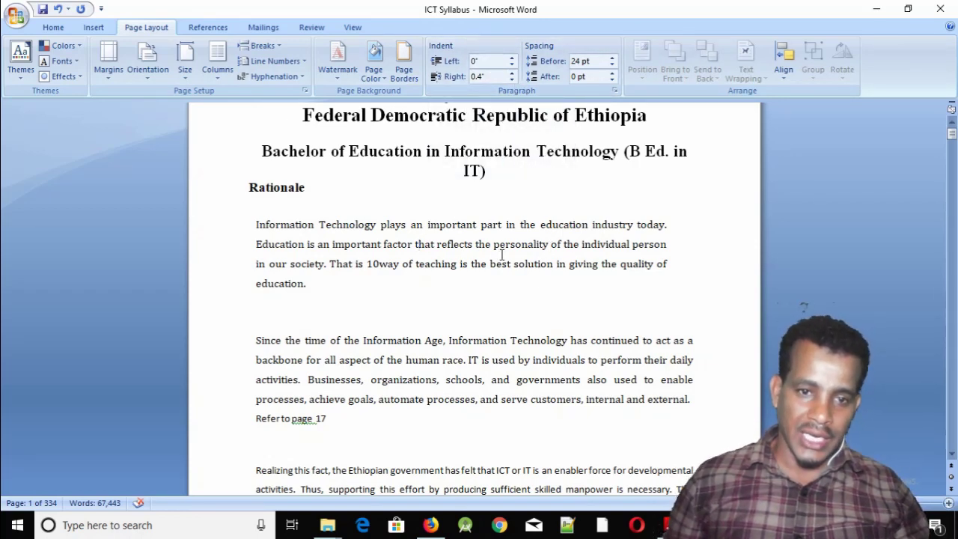
pyautogui.click(511, 80)
pyautogui.click(512, 80)
pyautogui.click(512, 79)
pyautogui.click(512, 80)
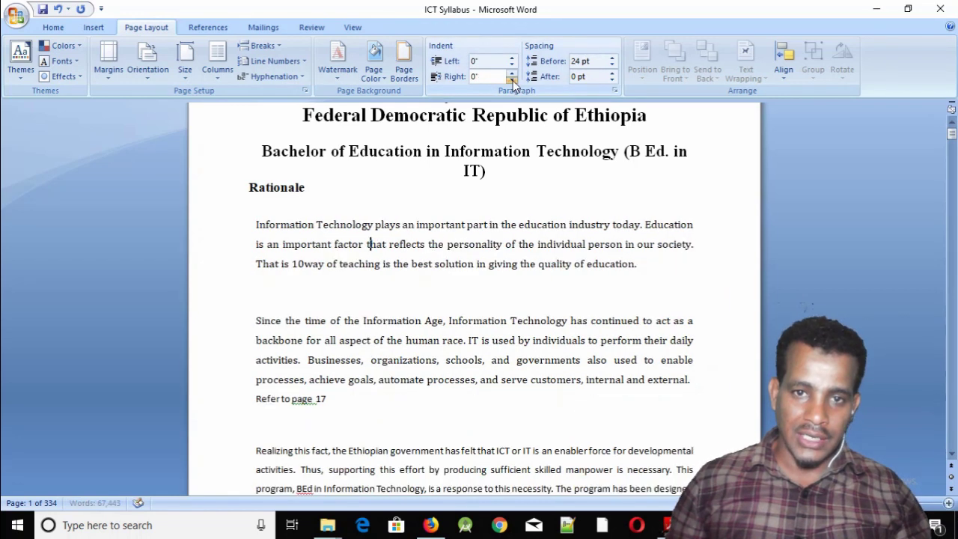
pyautogui.click(54, 27)
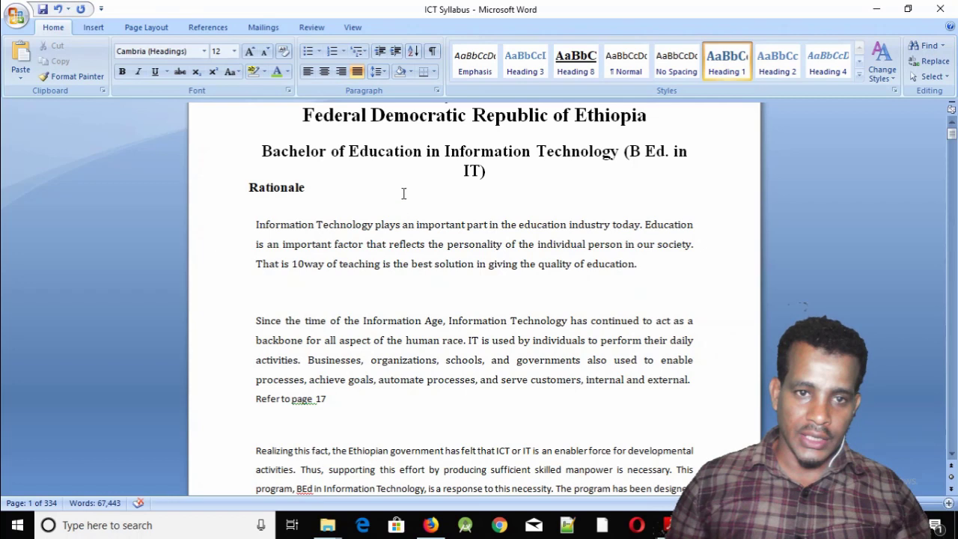
# Turn on the Ruler, then drag the left indent marker right and back to the margin
pyautogui.click(353, 27)
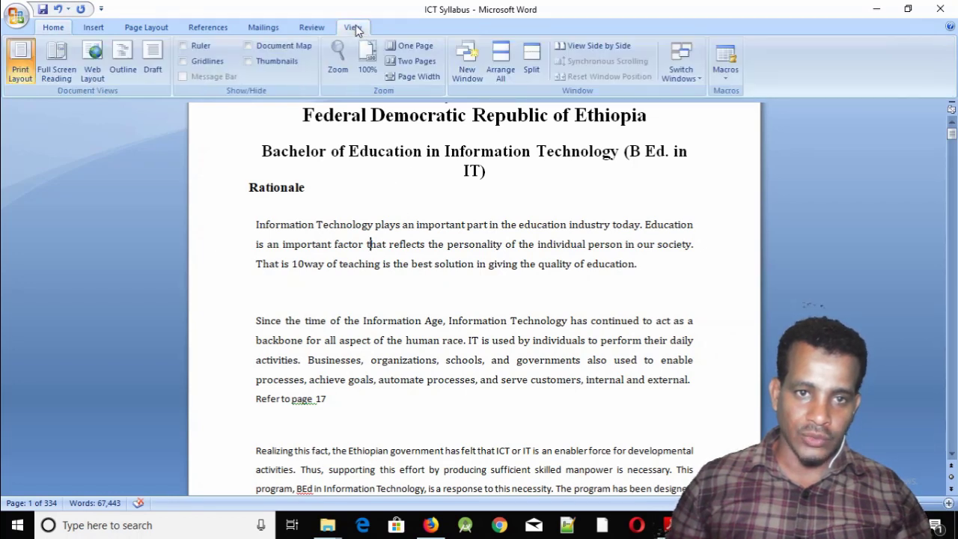
pyautogui.click(183, 47)
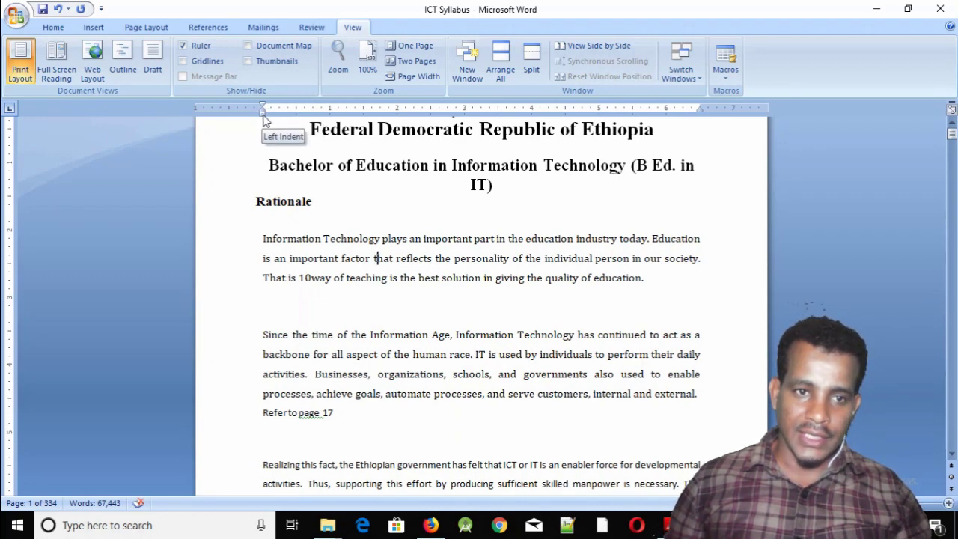
pyautogui.moveTo(263, 114); pyautogui.dragTo(289, 113)
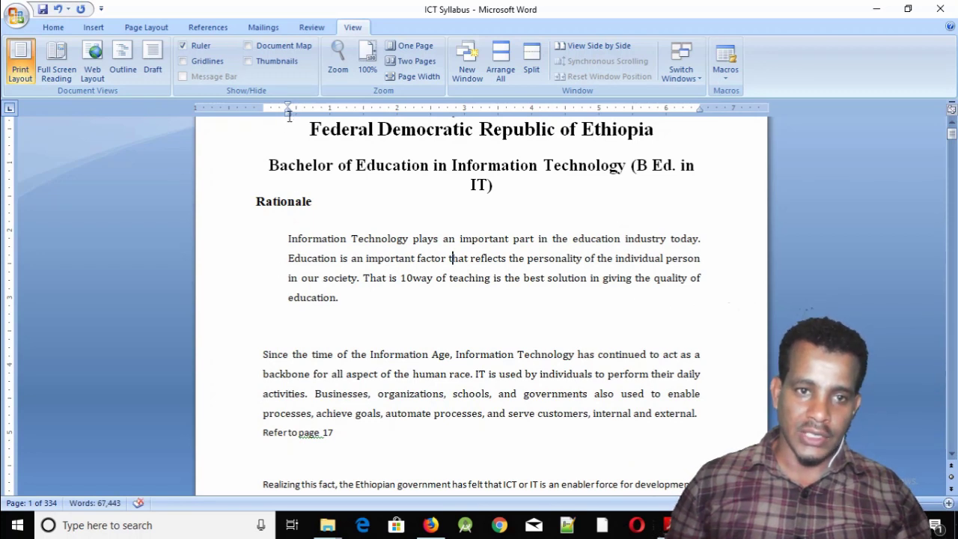
pyautogui.moveTo(288, 112); pyautogui.dragTo(262, 118)
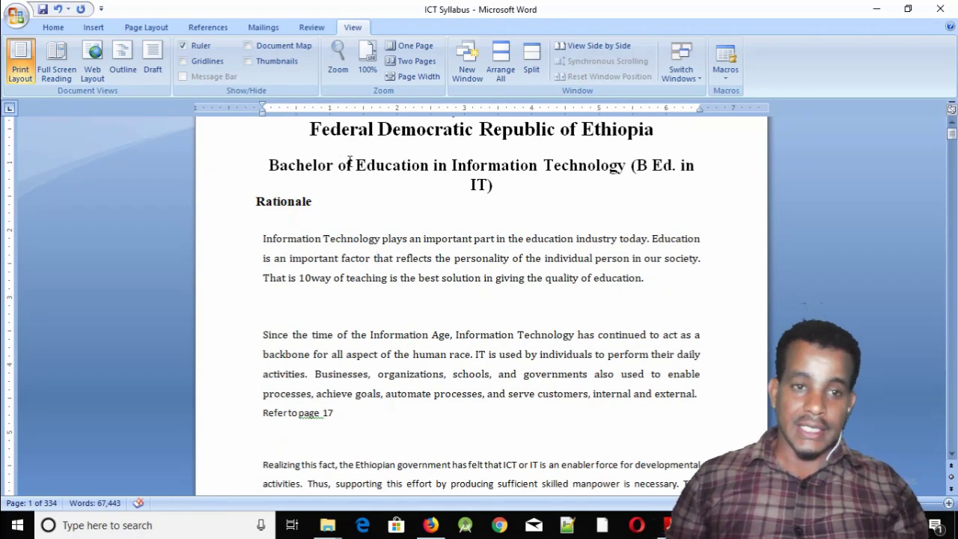
pyautogui.click(55, 30)
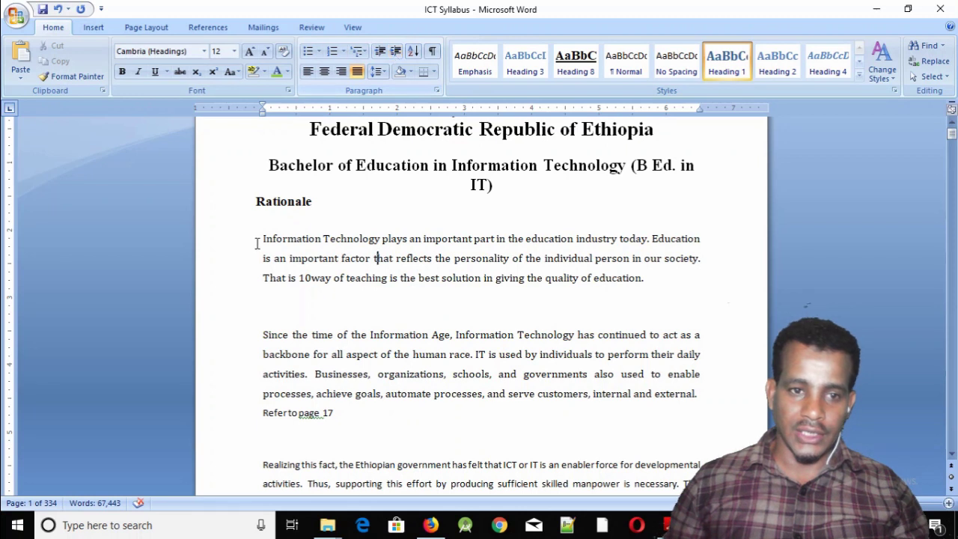
# Indent the first paragraph one step twice, returning it flush left each time
pyautogui.click(395, 50)
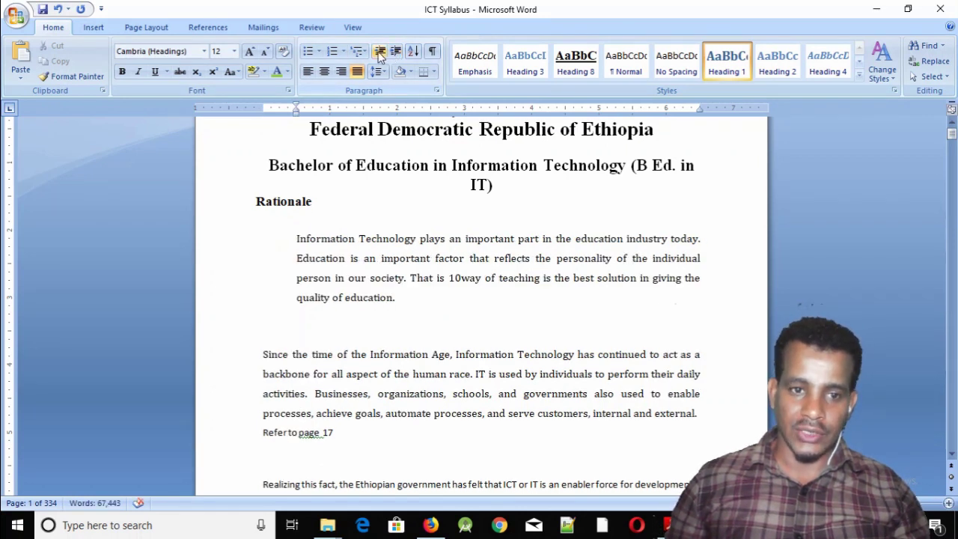
pyautogui.click(380, 52)
pyautogui.click(395, 53)
pyautogui.click(380, 54)
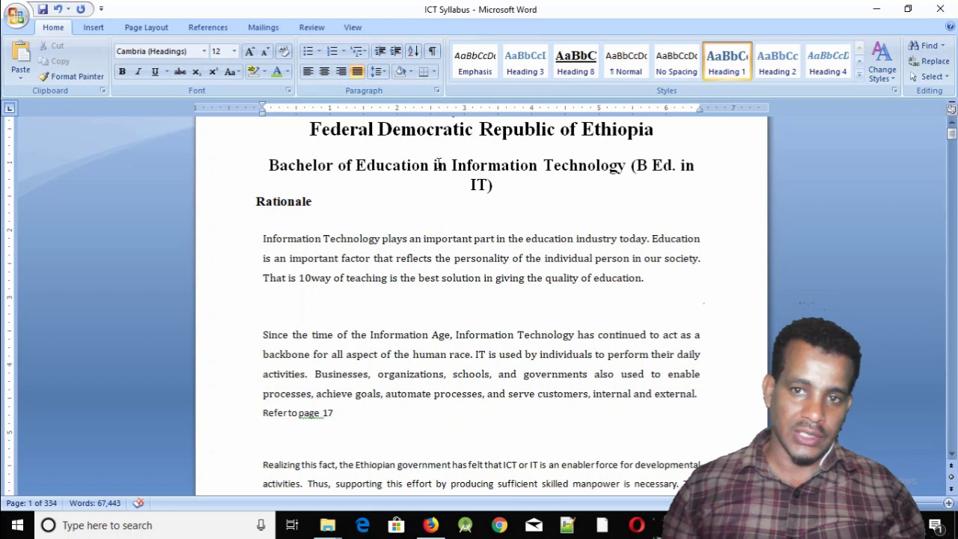
pyautogui.click(149, 27)
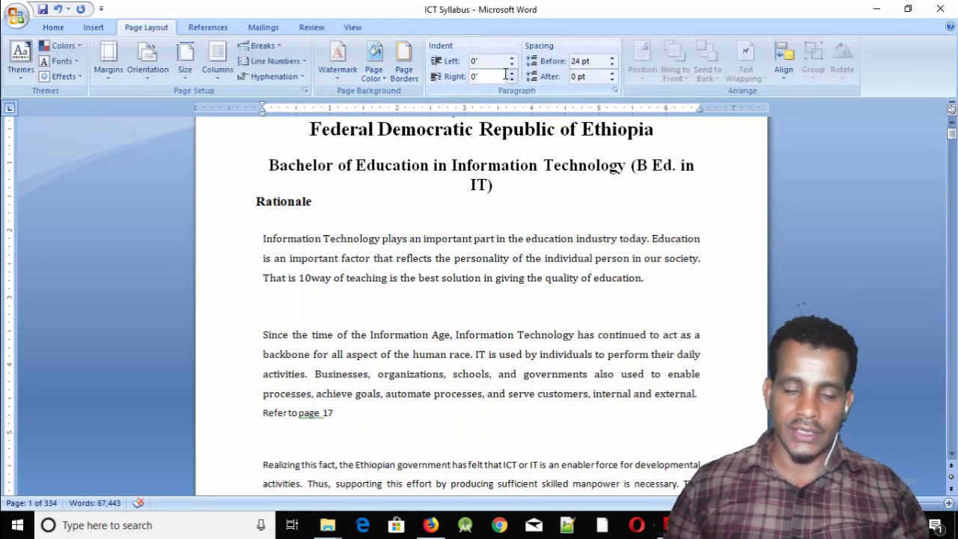
# Select the first paragraph under the Rationale heading
pyautogui.moveTo(262, 238); pyautogui.dragTo(308, 239)
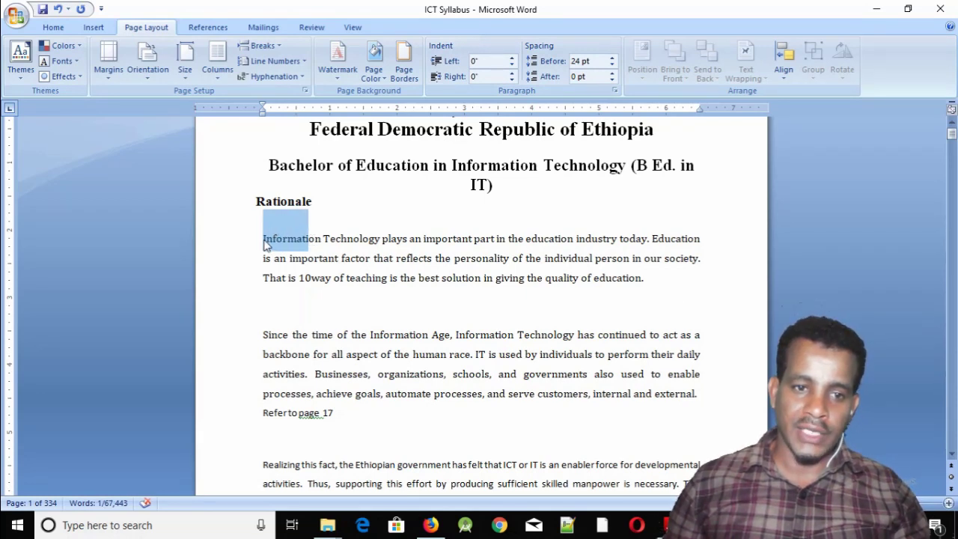
pyautogui.click(268, 239)
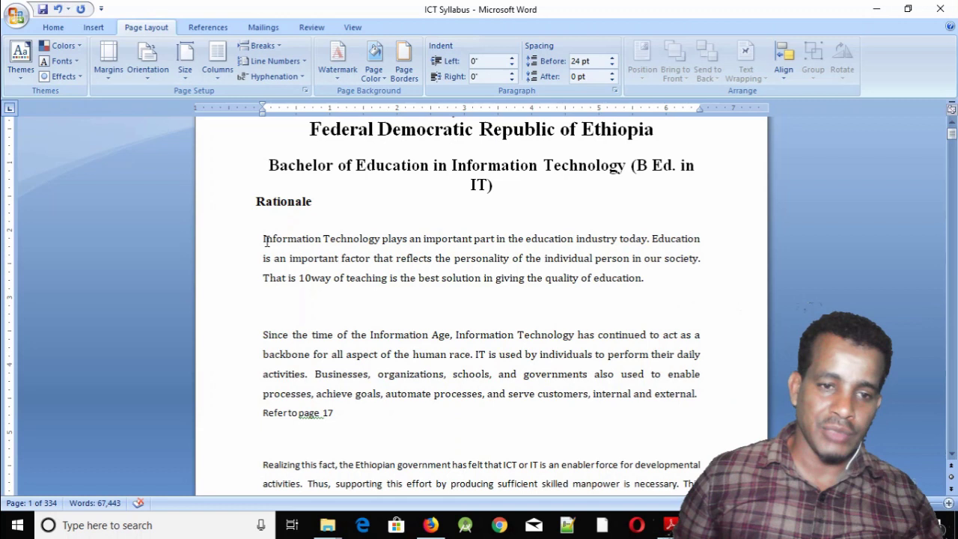
pyautogui.moveTo(263, 239); pyautogui.dragTo(301, 239)
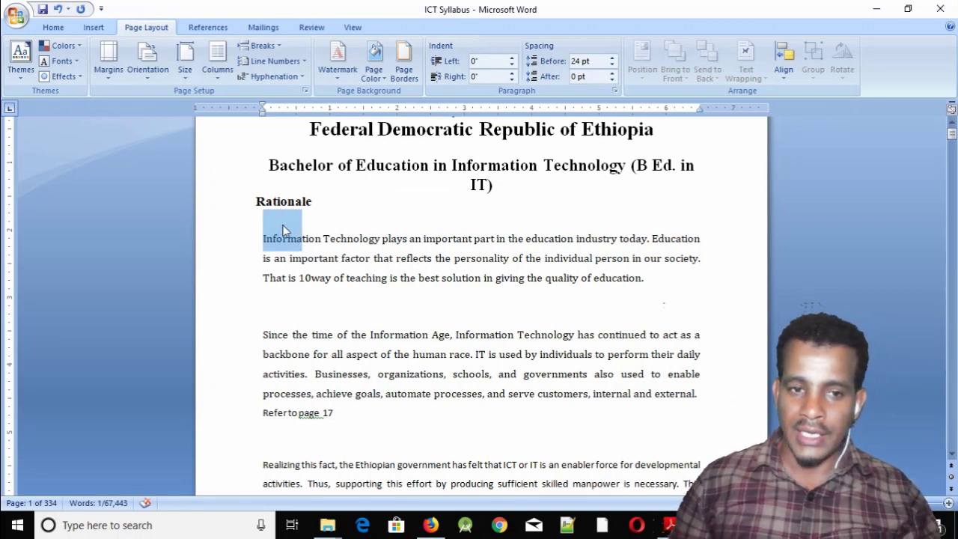
pyautogui.moveTo(286, 226)
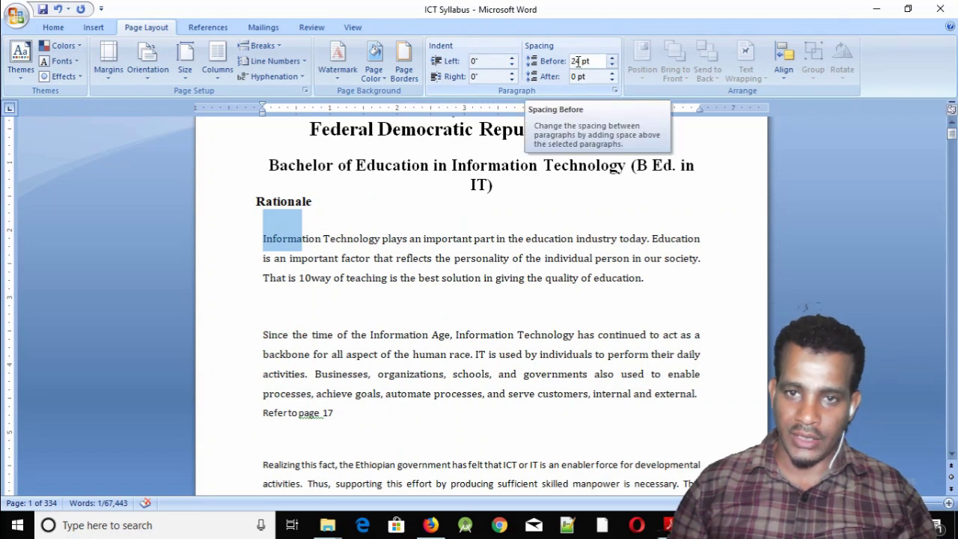
pyautogui.click(341, 217)
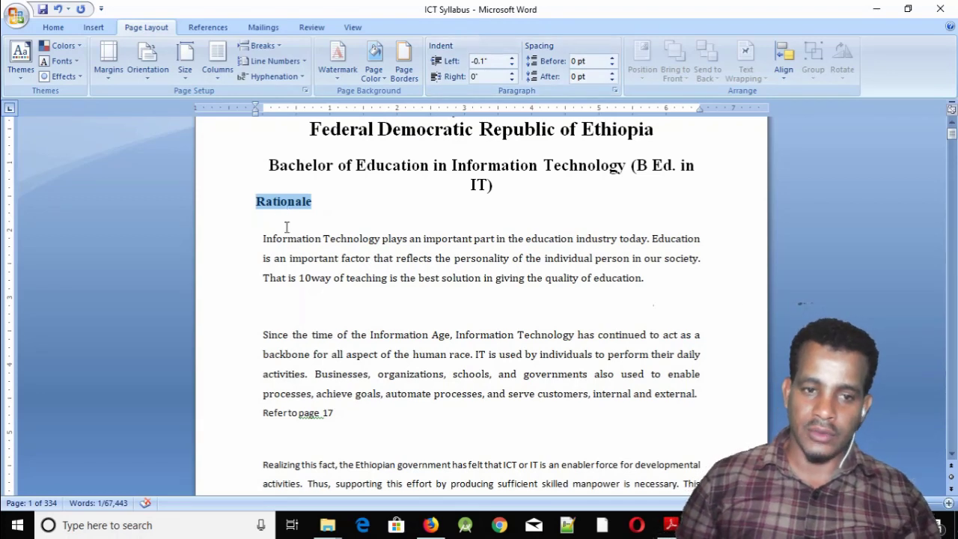
pyautogui.click(263, 238)
pyautogui.moveTo(263, 238)
pyautogui.mouseDown()
pyautogui.moveTo(287, 238)
pyautogui.moveTo(321, 279)
pyautogui.mouseUp()
pyautogui.click(349, 255)
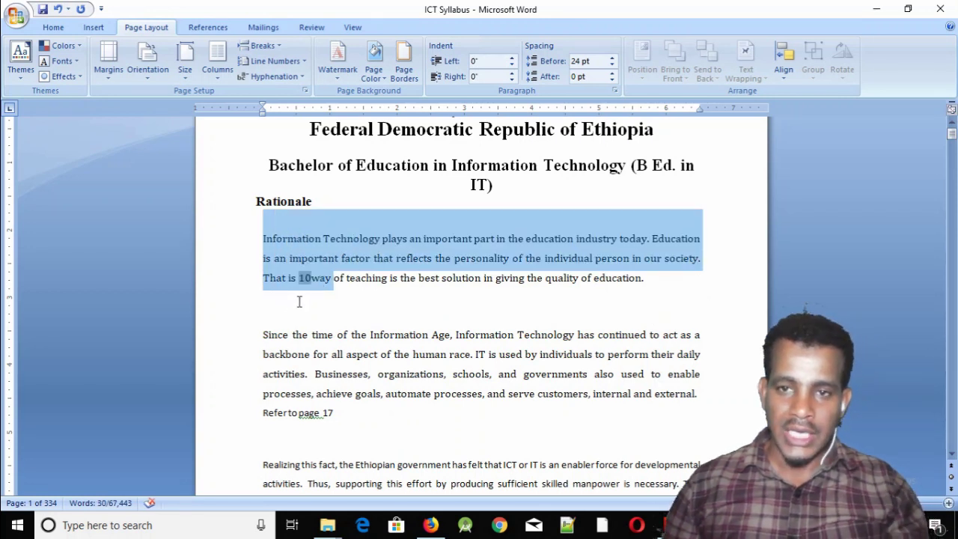
pyautogui.click(367, 278)
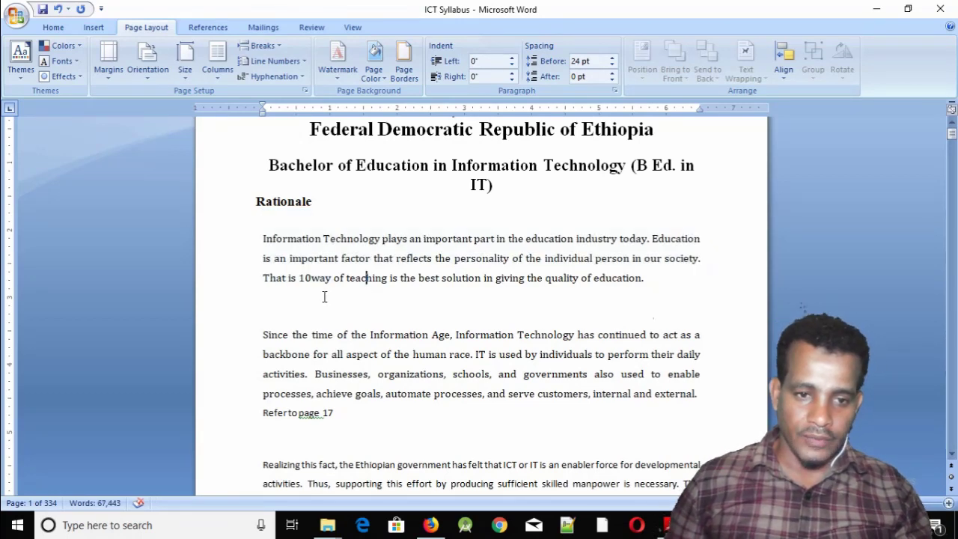
pyautogui.scroll(-1, 325, 295)
pyautogui.moveTo(263, 268); pyautogui.dragTo(337, 344)
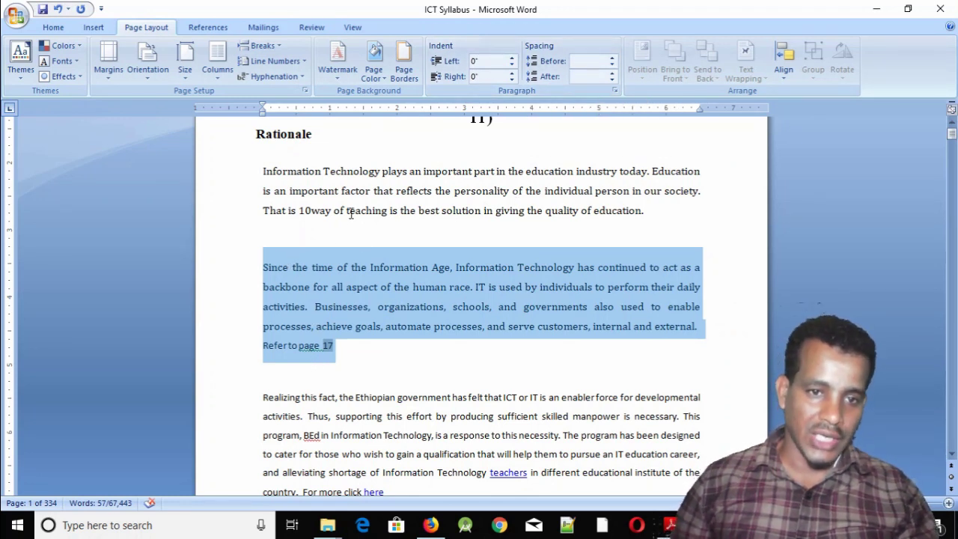
pyautogui.click(264, 171)
pyautogui.moveTo(265, 171)
pyautogui.mouseDown()
pyautogui.moveTo(336, 196)
pyautogui.moveTo(346, 211)
pyautogui.mouseUp()
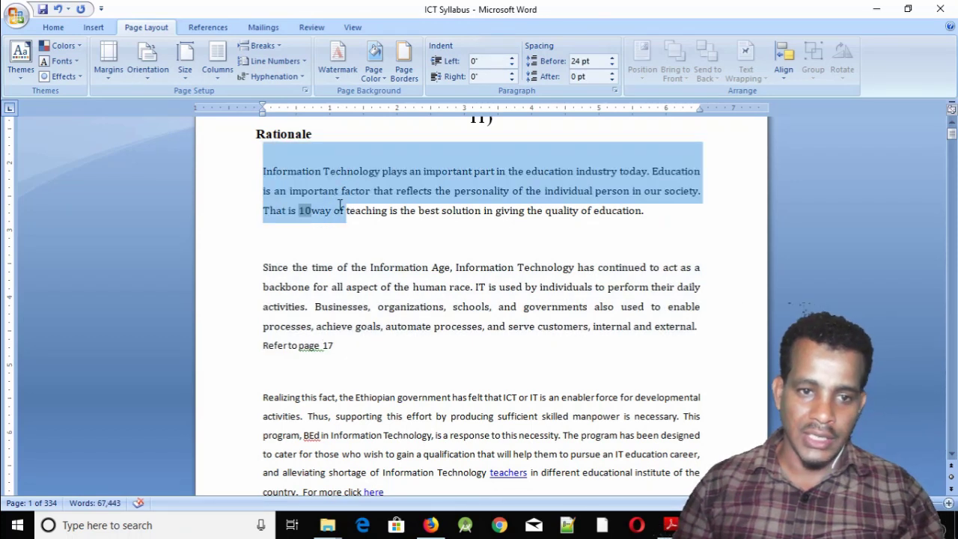
# Change the first paragraph's Spacing Before from 24 pt to 0 pt
pyautogui.click(582, 61)
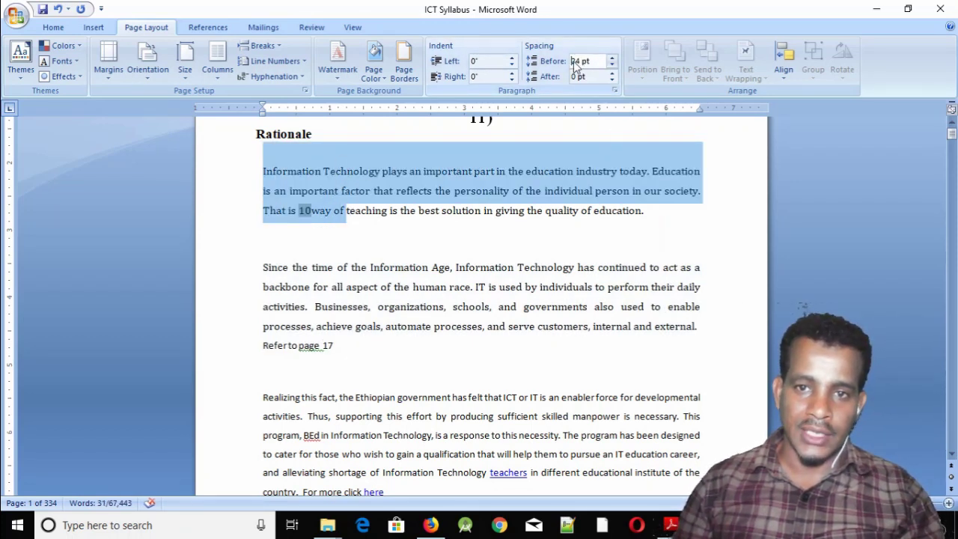
pyautogui.click(576, 61)
pyautogui.press('BackSpace')
pyautogui.write('0')
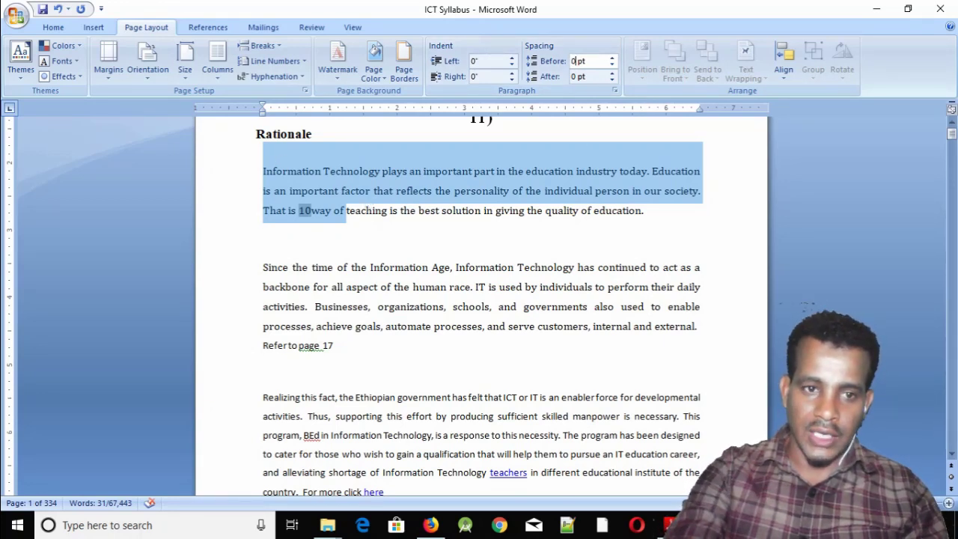
pyautogui.press('Return')
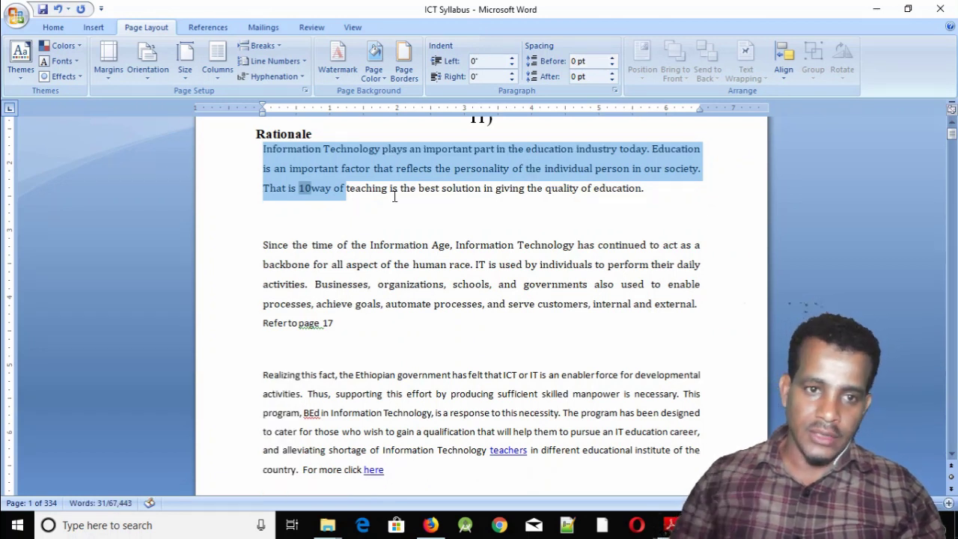
# Reselect the first paragraph to check it now sits directly under the heading
pyautogui.click(273, 163)
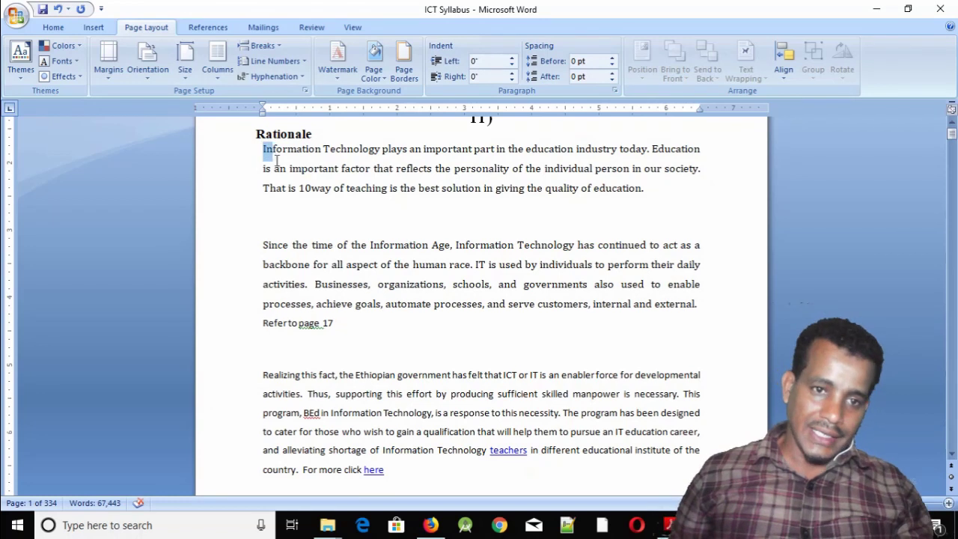
pyautogui.moveTo(263, 150); pyautogui.dragTo(348, 188)
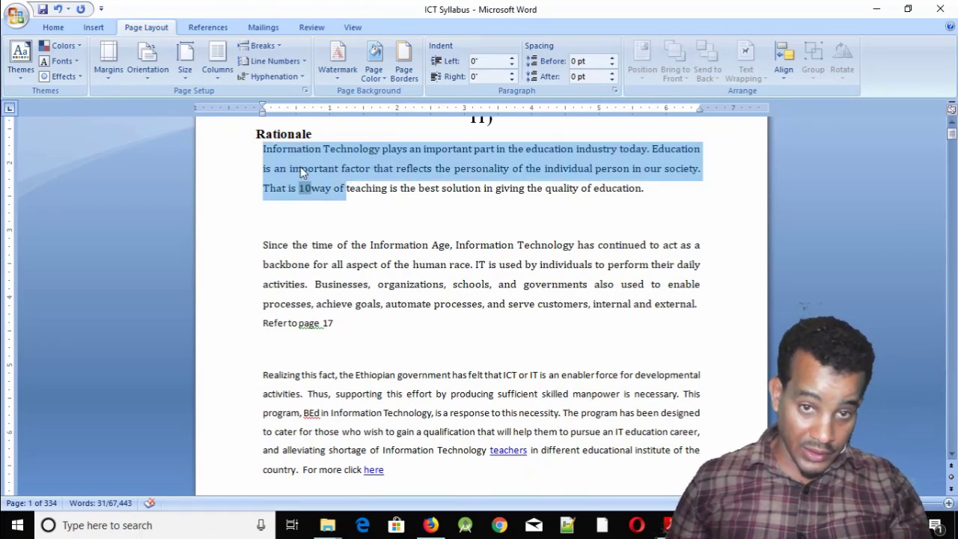
pyautogui.click(564, 190)
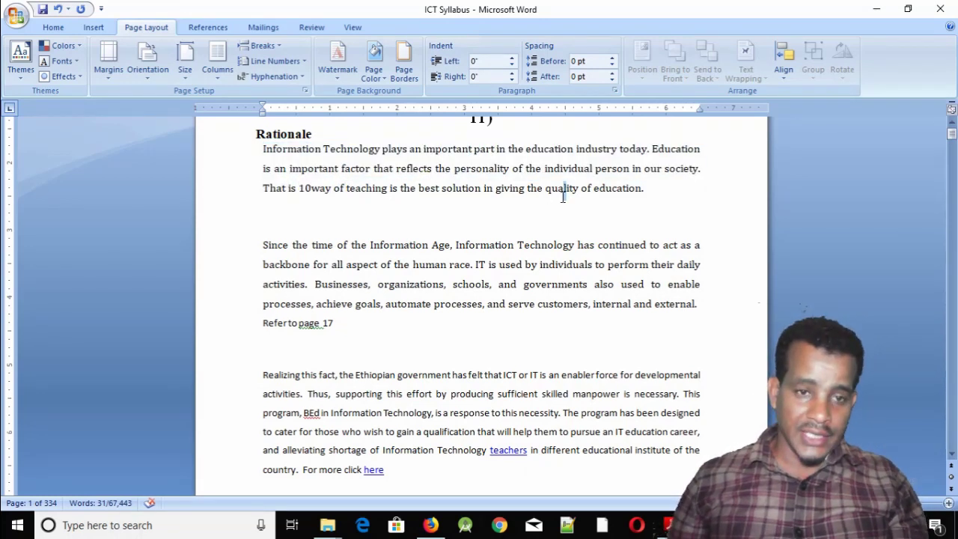
pyautogui.moveTo(263, 150); pyautogui.dragTo(387, 190)
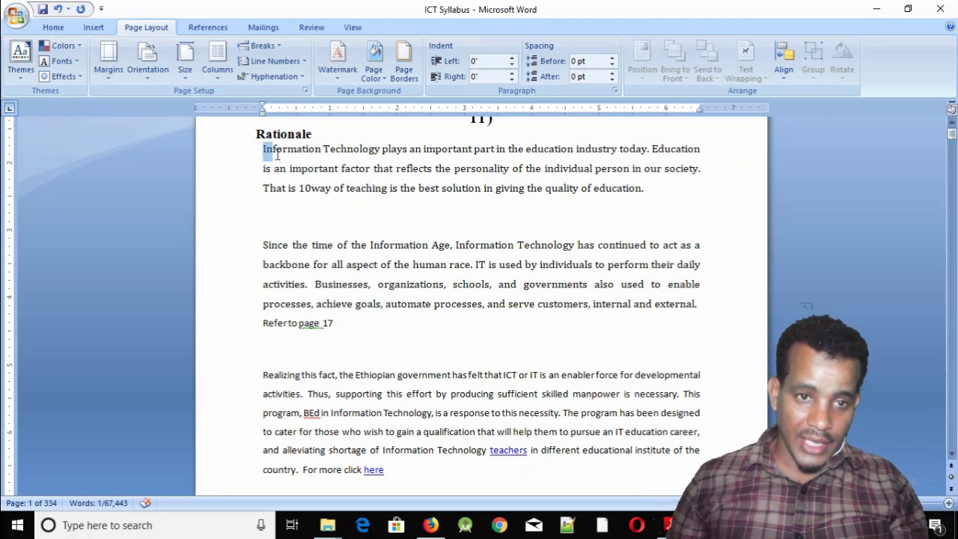
pyautogui.click(332, 151)
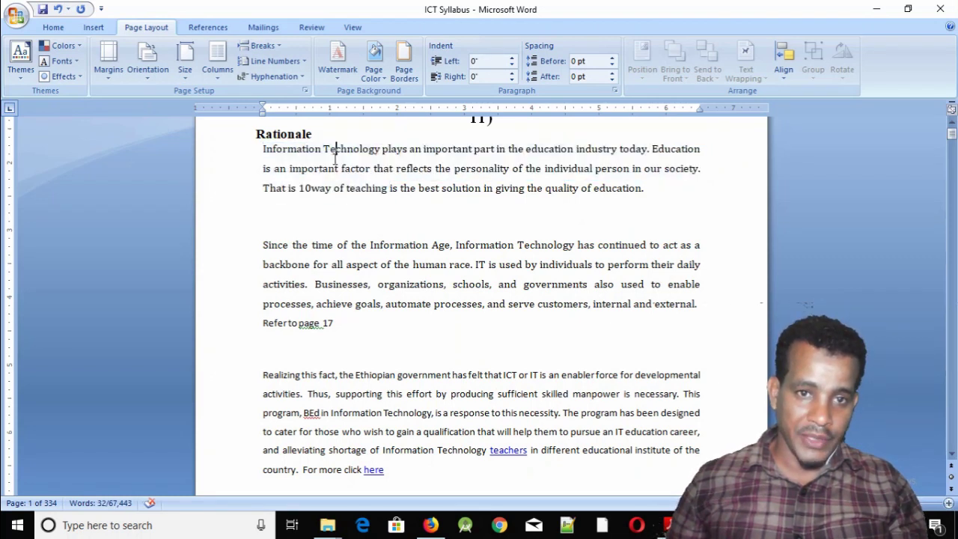
pyautogui.moveTo(261, 152); pyautogui.dragTo(392, 189)
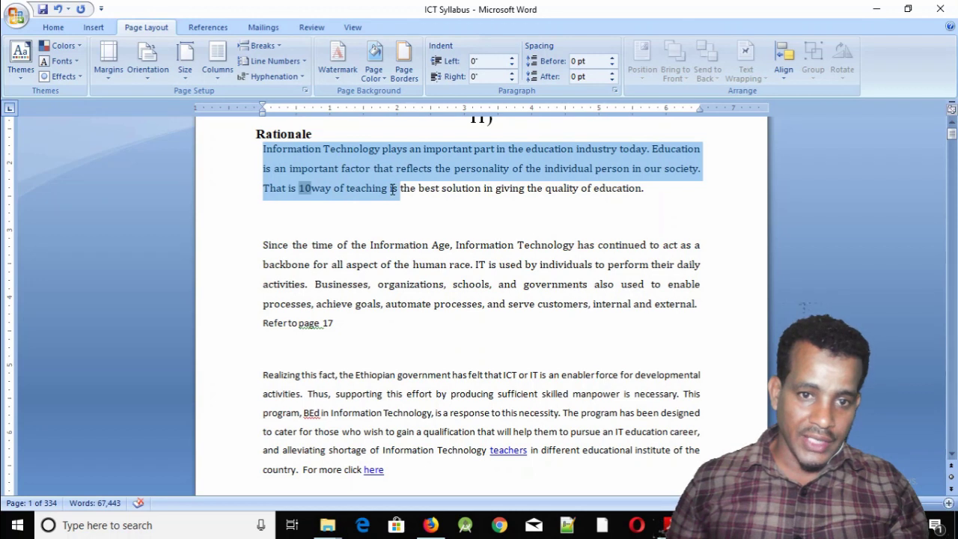
pyautogui.click(60, 28)
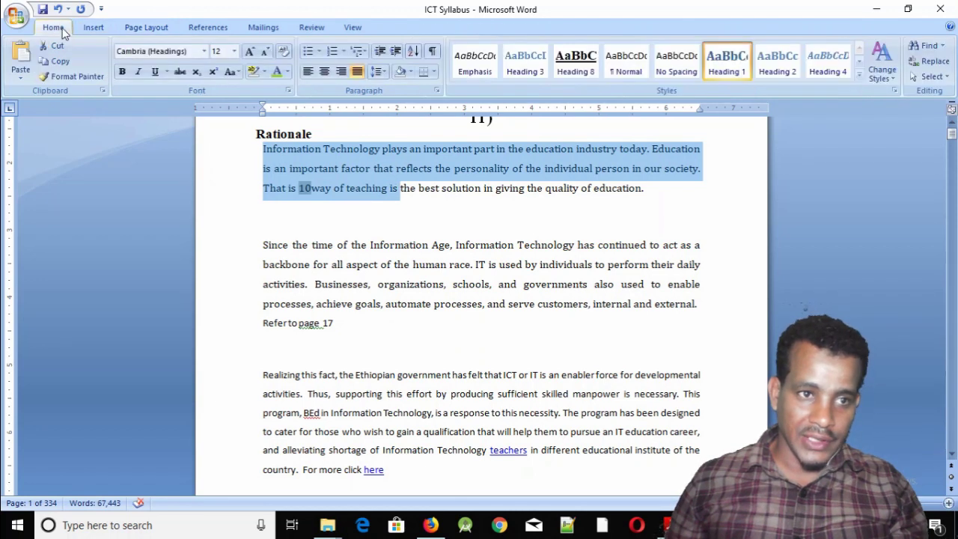
pyautogui.click(379, 72)
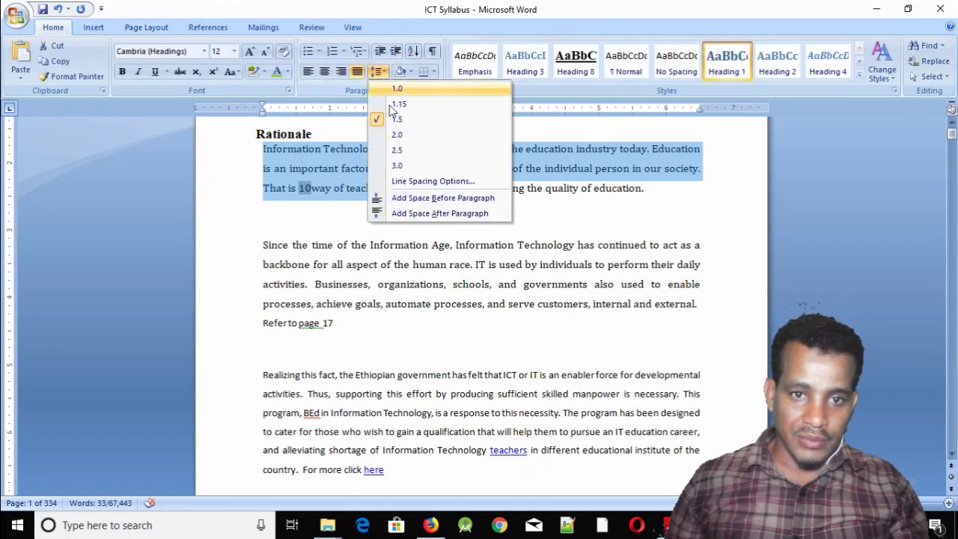
pyautogui.click(398, 165)
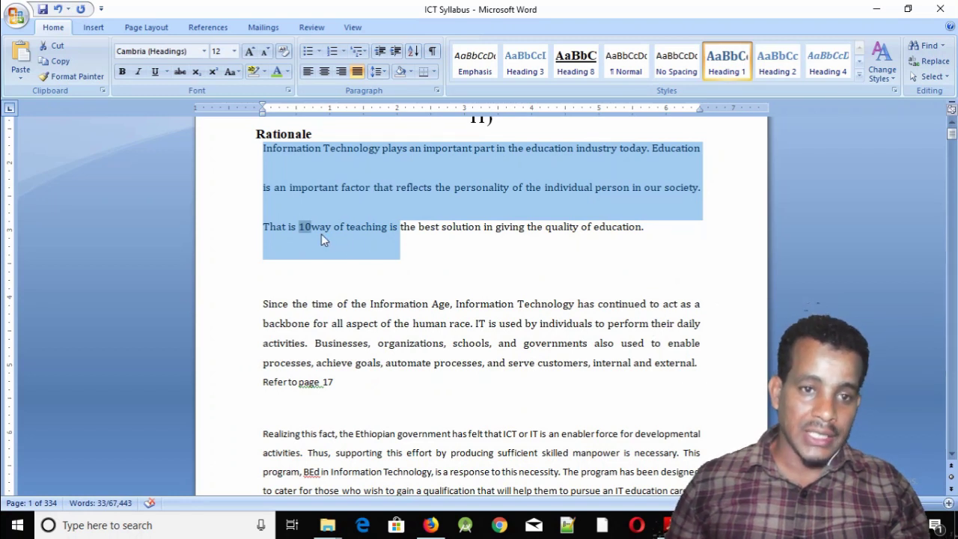
pyautogui.click(383, 73)
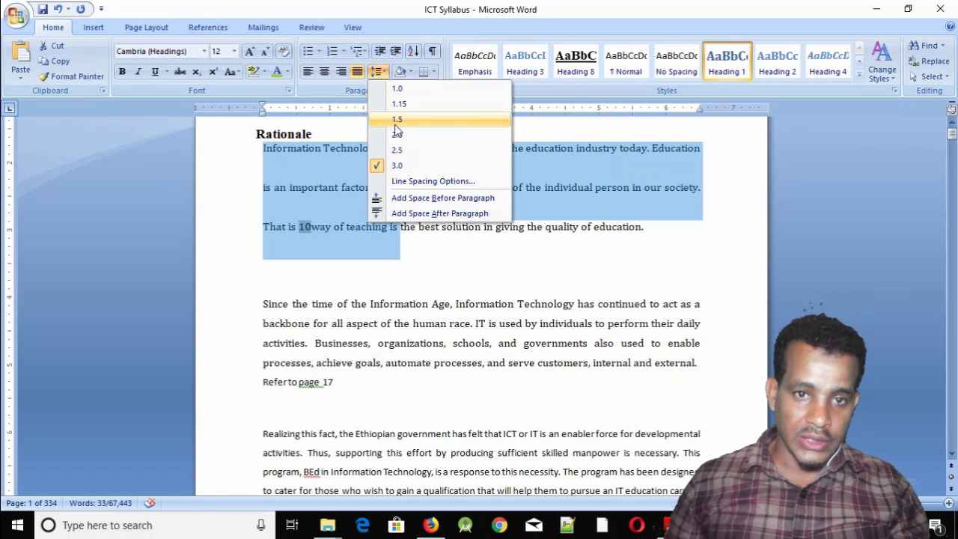
pyautogui.click(330, 196)
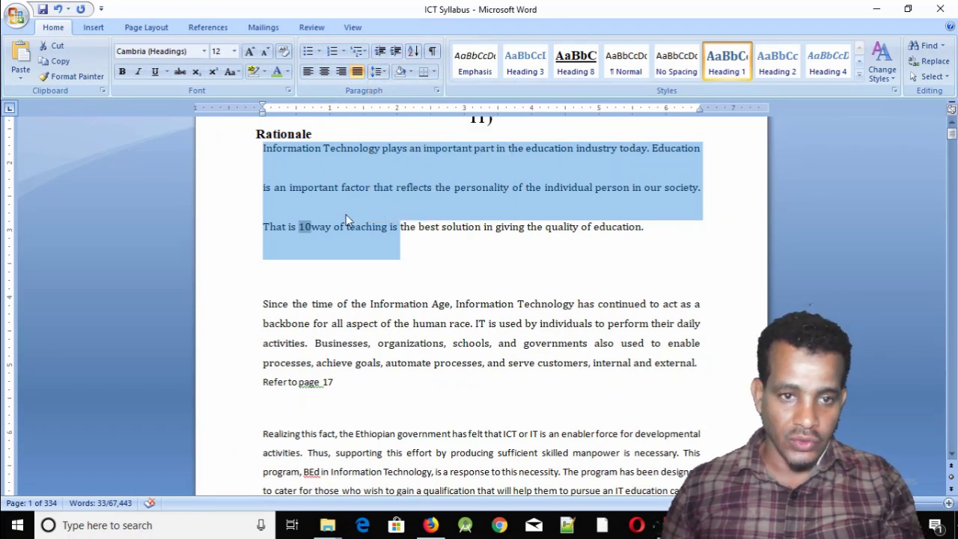
pyautogui.click(57, 9)
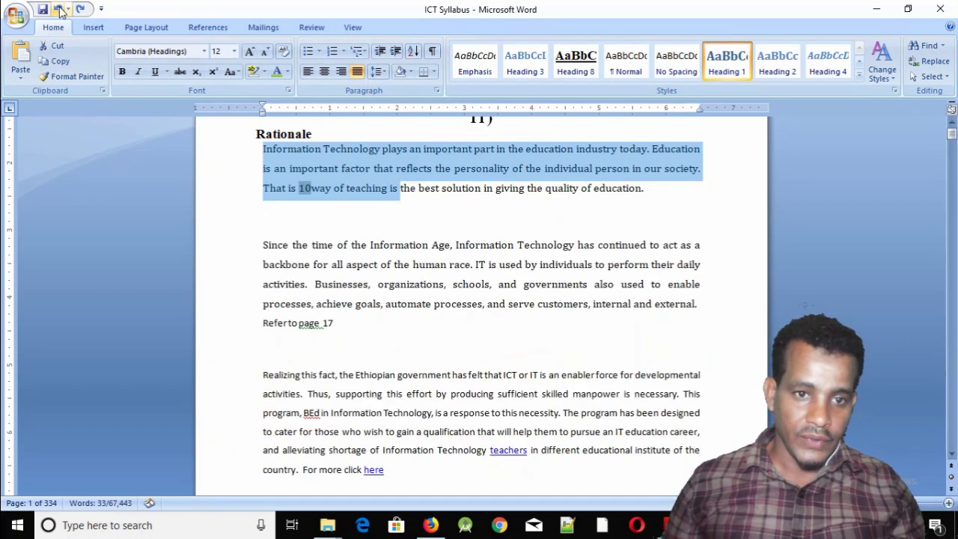
pyautogui.click(101, 9)
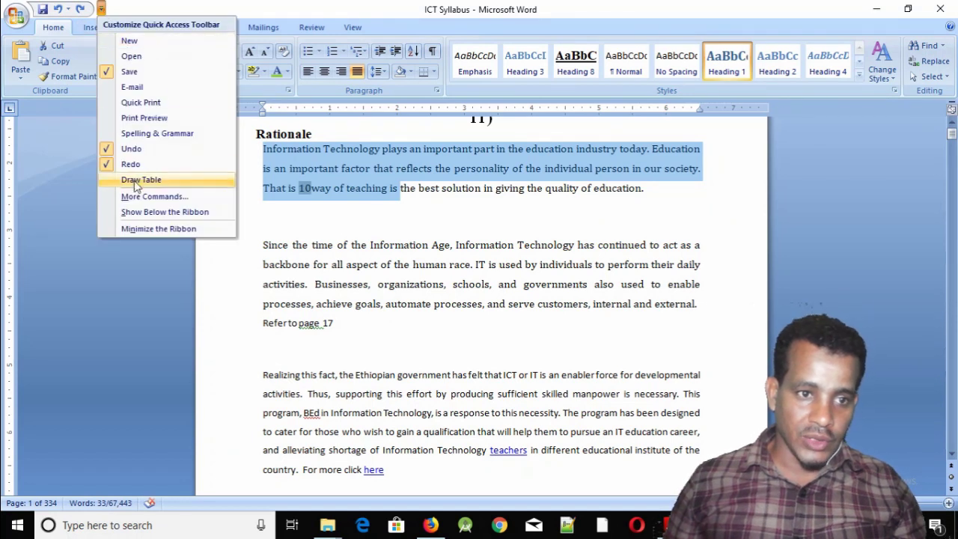
pyautogui.click(136, 7)
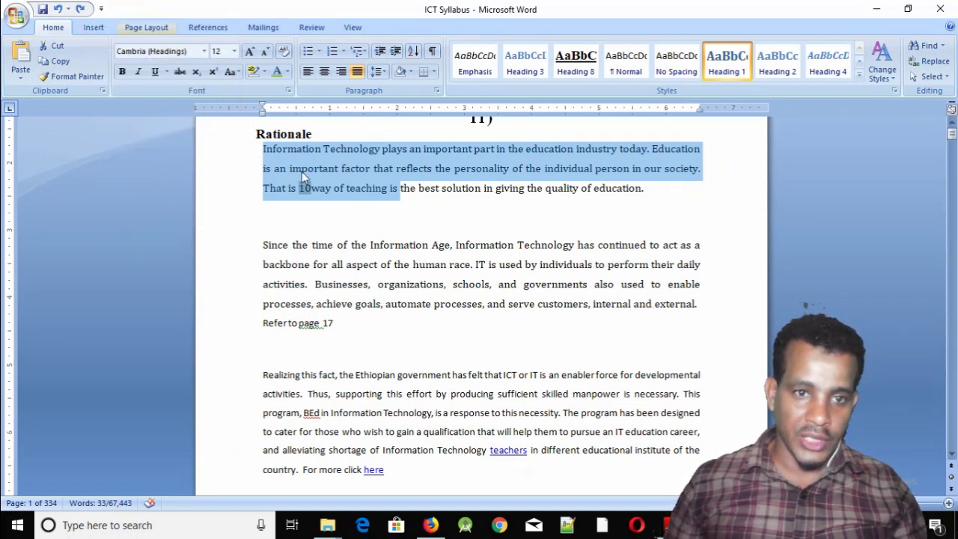
pyautogui.scroll(3, 422, 233)
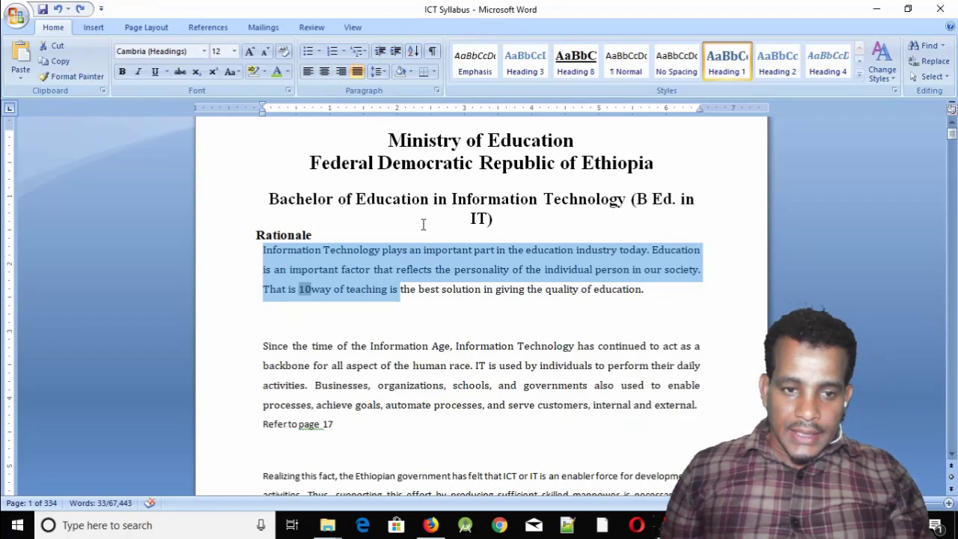
# Select the Information Age paragraph and greatly increase its Spacing Before
pyautogui.scroll(-1, 422, 132)
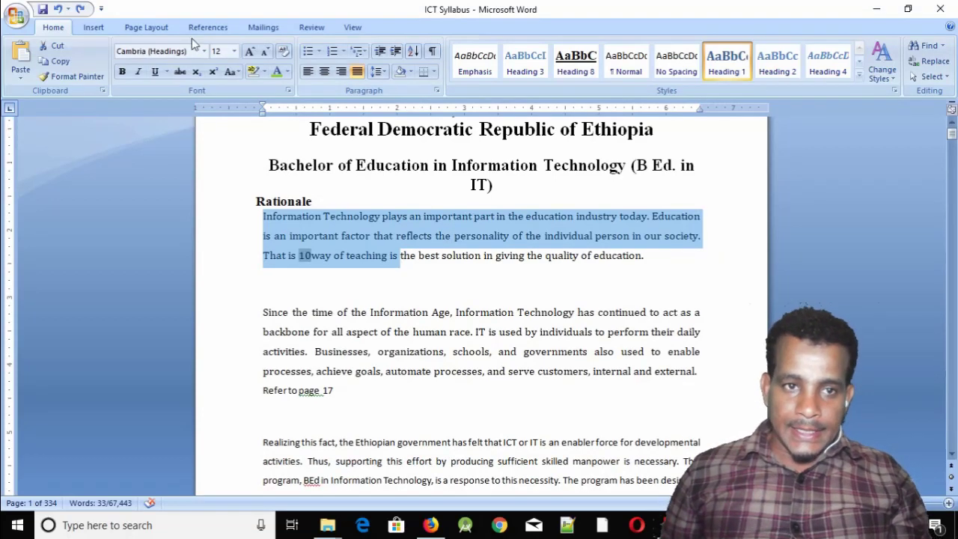
pyautogui.click(146, 27)
pyautogui.click(494, 255)
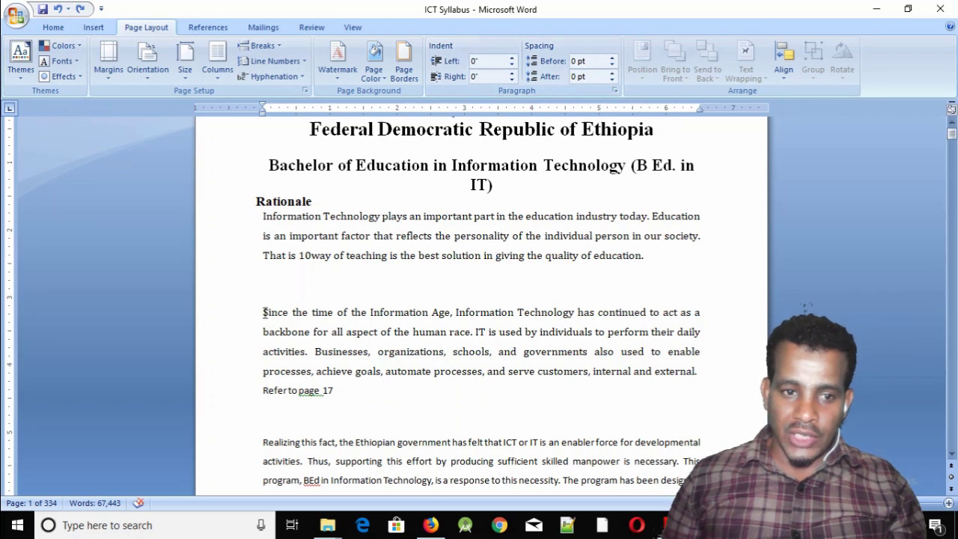
pyautogui.moveTo(264, 312); pyautogui.dragTo(341, 386)
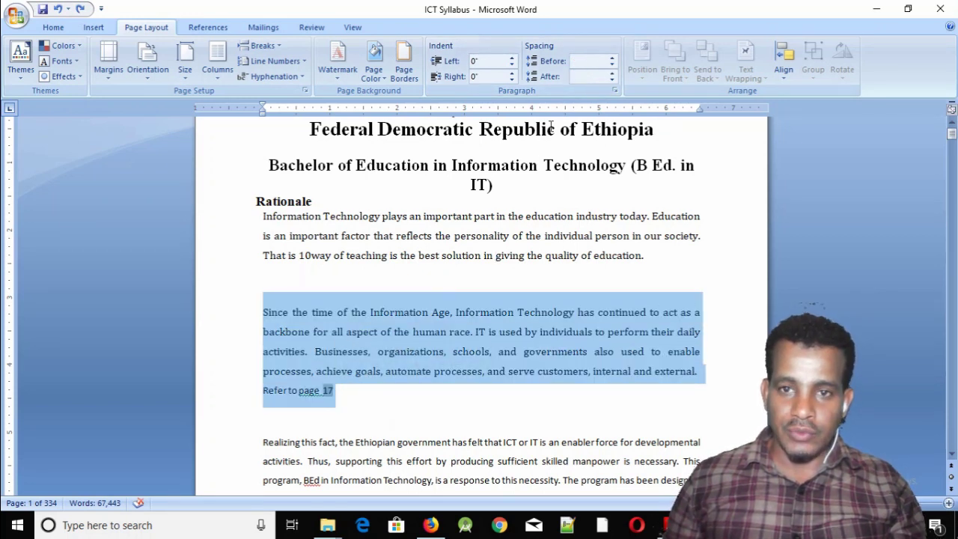
pyautogui.click(612, 63)
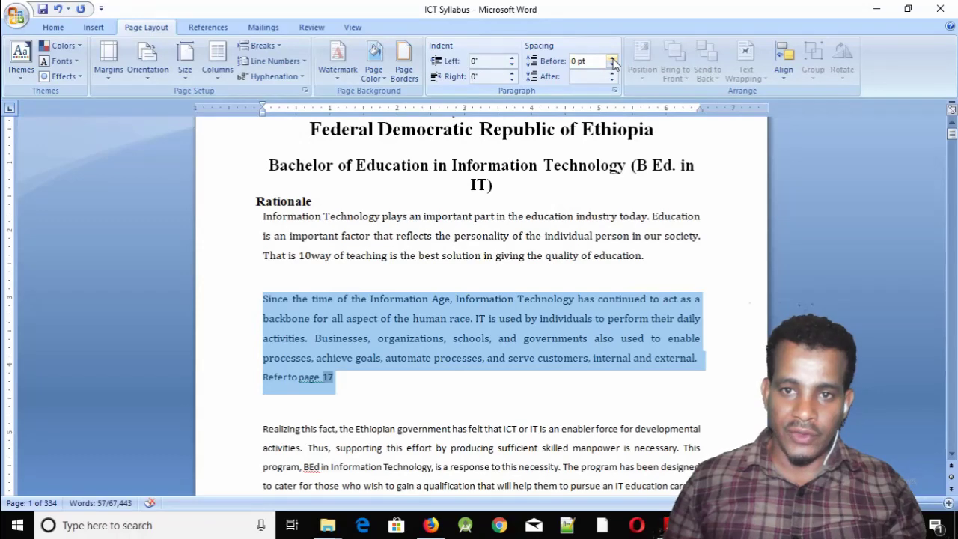
pyautogui.click(611, 59)
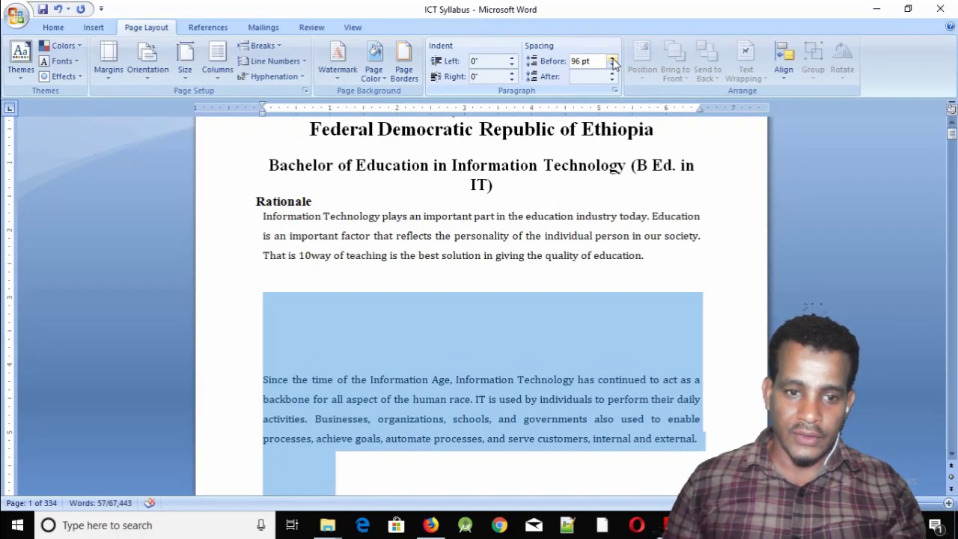
# Undo the added space until the paragraph has 6 pt before, then reselect it
pyautogui.scroll(-3, 419, 352)
pyautogui.scroll(1, 408, 352)
pyautogui.scroll(-2, 408, 352)
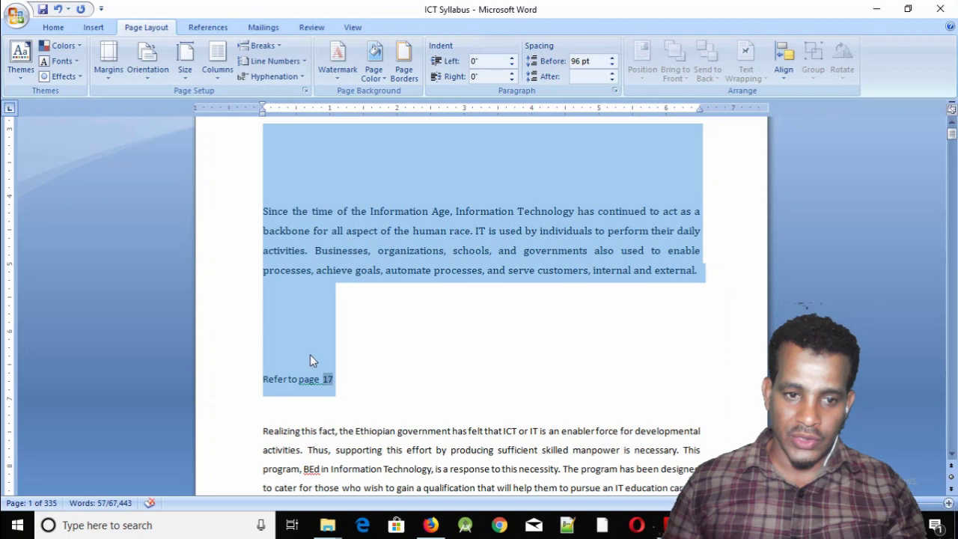
pyautogui.click(359, 288)
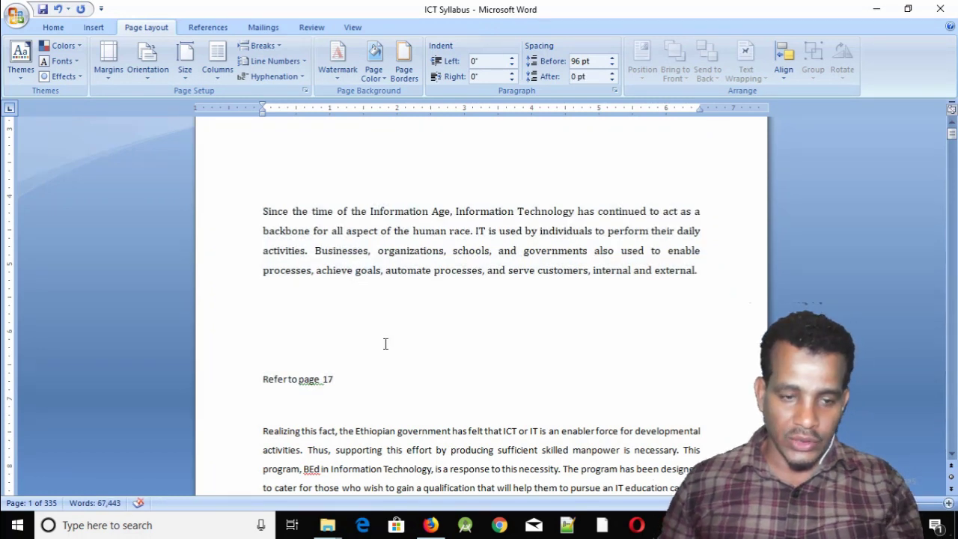
pyautogui.scroll(3, 351, 381)
pyautogui.scroll(-3, 322, 420)
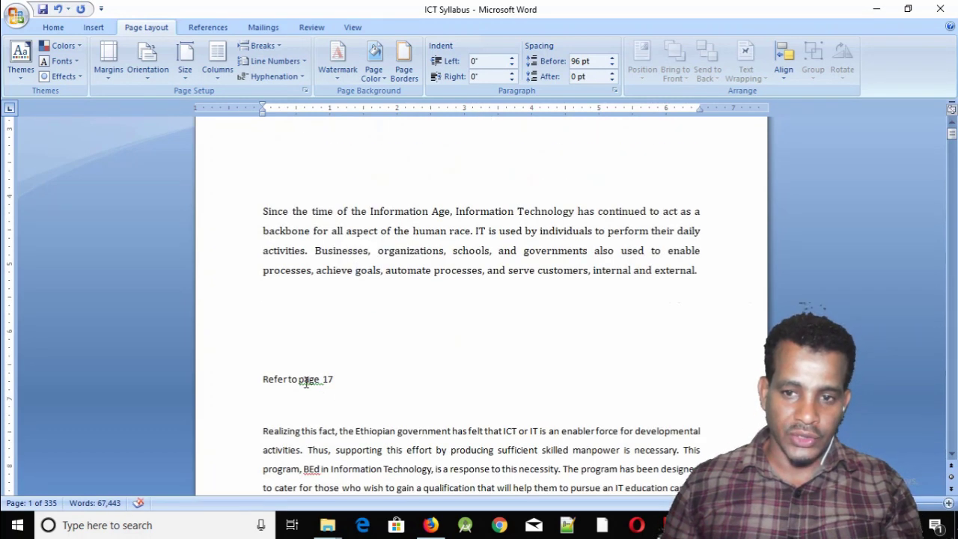
pyautogui.scroll(2, 365, 366)
pyautogui.hotkey('ctrl', 'z')
pyautogui.hotkey('ctrl', 'z')
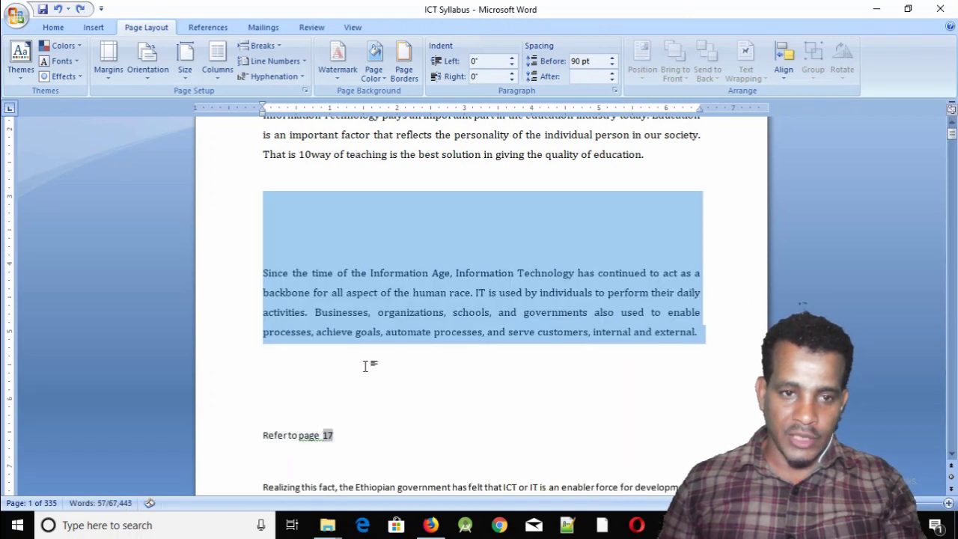
pyautogui.hotkey('ctrl', 'z')
pyautogui.hotkey('ctrl', 'z')
pyautogui.hotkey('ctrl', 'z')
pyautogui.hotkey('ctrl', 'z')
pyautogui.hotkey('ctrl', 'z')
pyautogui.hotkey('ctrl', 'z')
pyautogui.hotkey('ctrl', 'z')
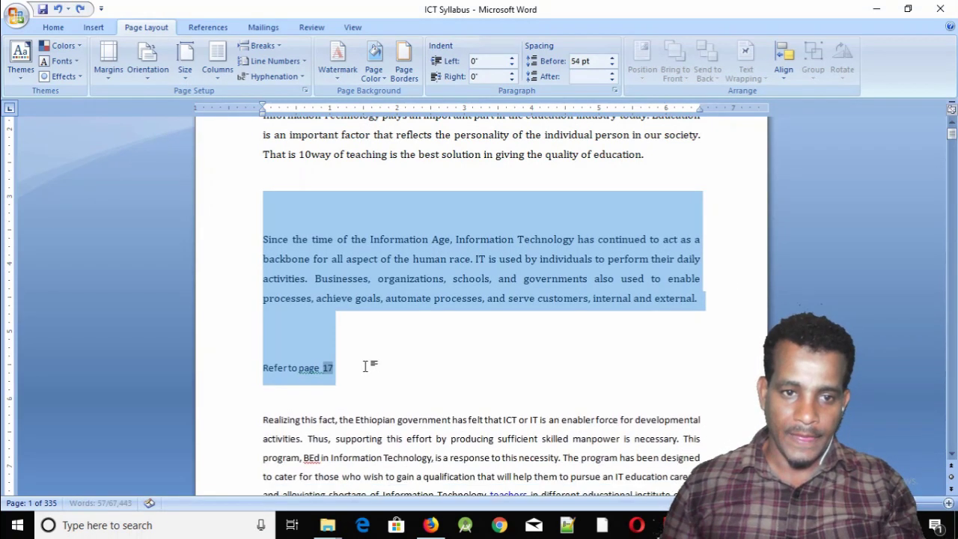
pyautogui.hotkey('ctrl', 'z')
pyautogui.hotkey('ctrl', 'z')
pyautogui.hotkey('ctrl', 'z')
pyautogui.hotkey('ctrl', 'z')
pyautogui.hotkey('ctrl', 'z')
pyautogui.hotkey('ctrl', 'z')
pyautogui.hotkey('ctrl', 'z')
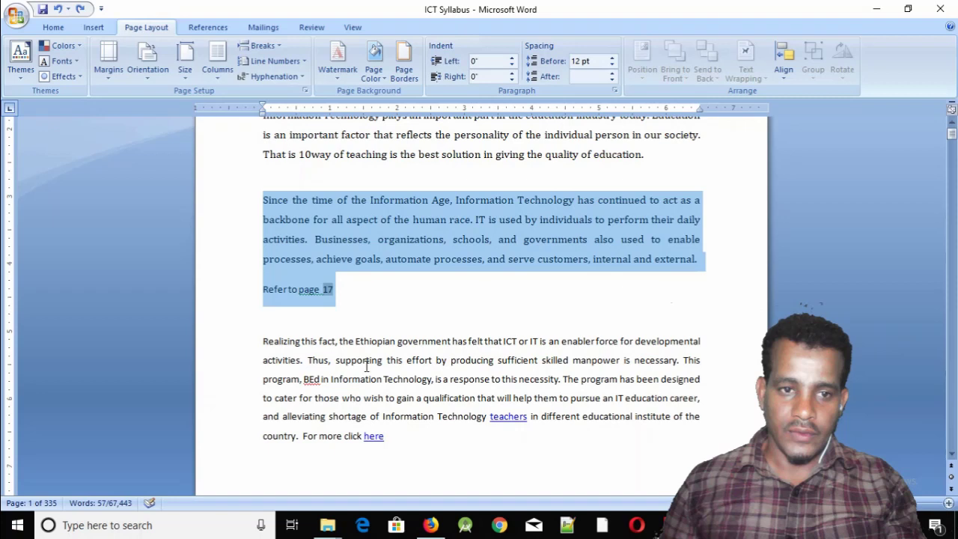
pyautogui.hotkey('ctrl', 'z')
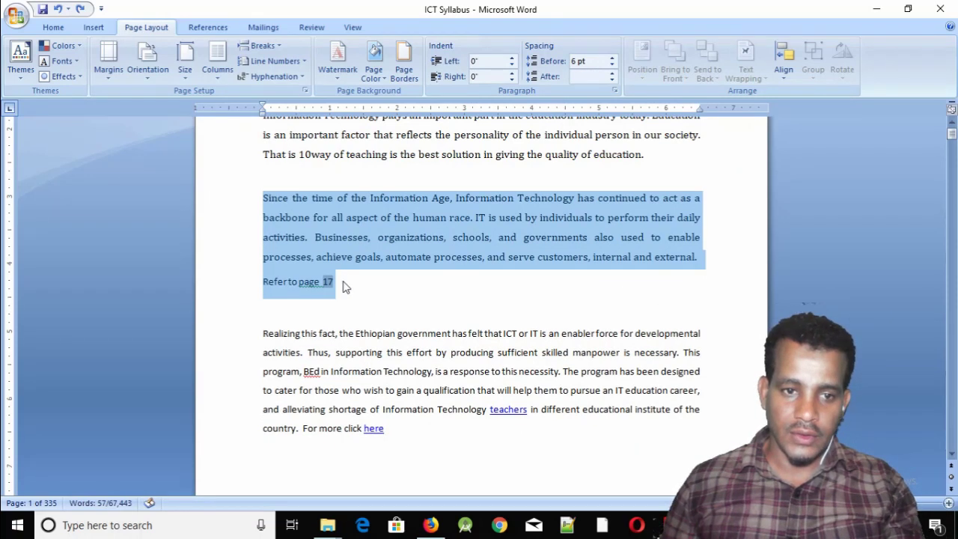
pyautogui.click(336, 262)
pyautogui.moveTo(264, 197); pyautogui.dragTo(703, 258)
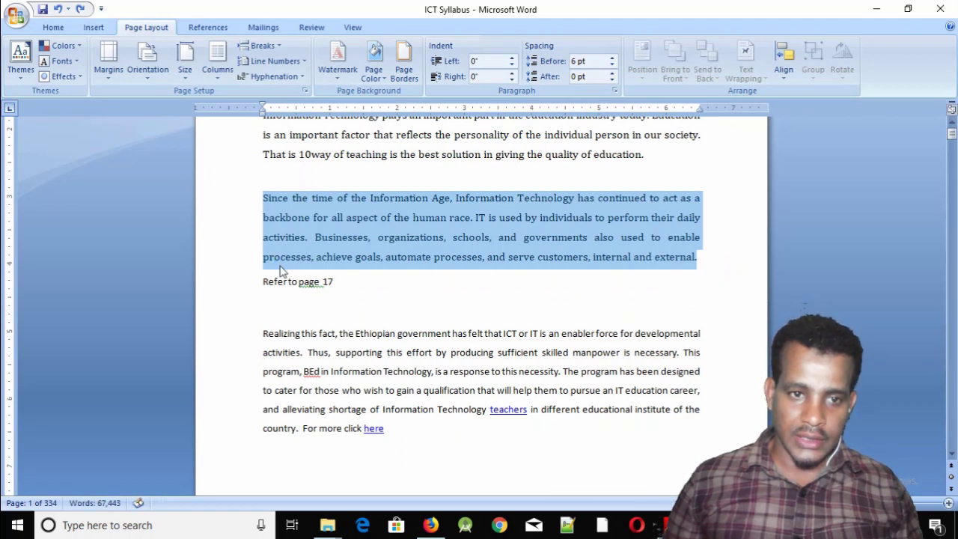
# Select the Since the time paragraph and raise its Spacing Before to 66 pt
pyautogui.click(301, 224)
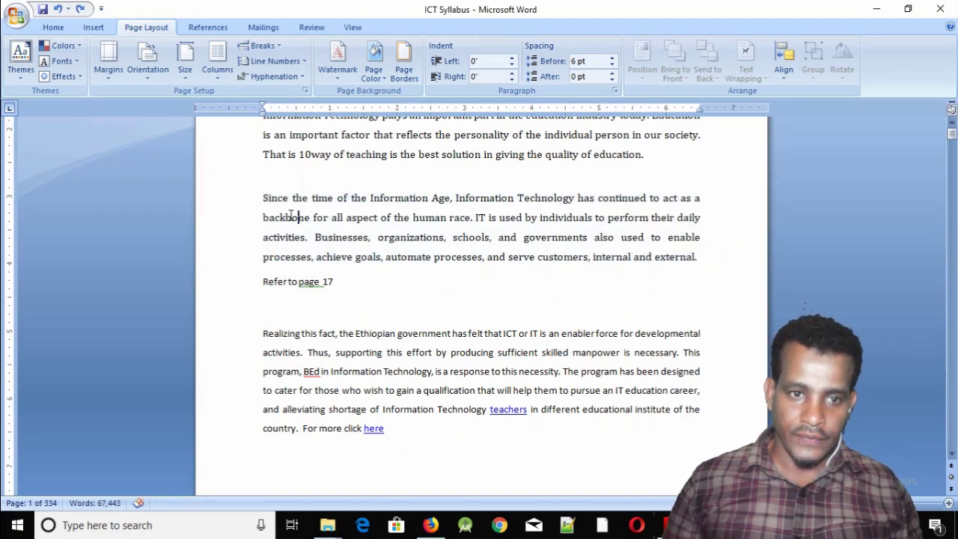
pyautogui.moveTo(263, 197)
pyautogui.mouseDown()
pyautogui.moveTo(476, 259)
pyautogui.moveTo(703, 261)
pyautogui.mouseUp()
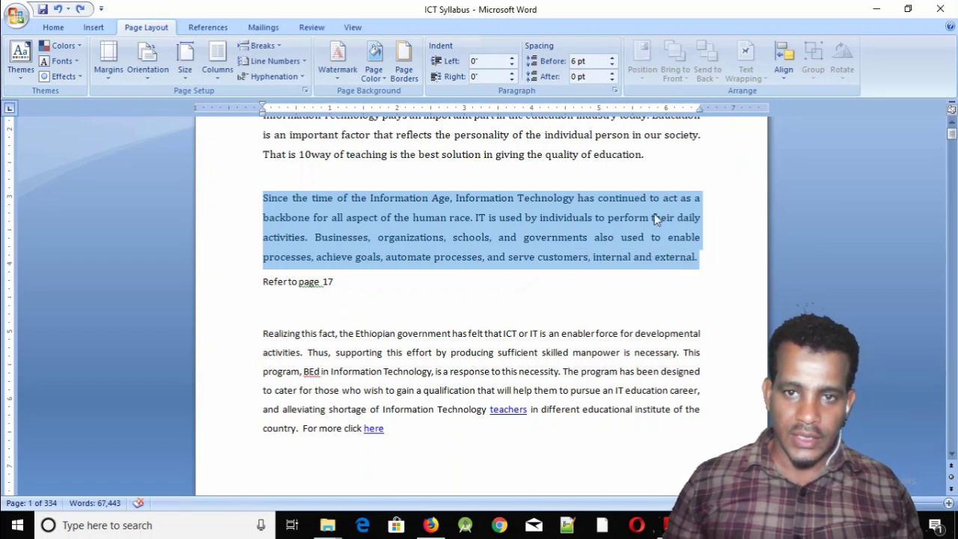
pyautogui.doubleClick(612, 66)
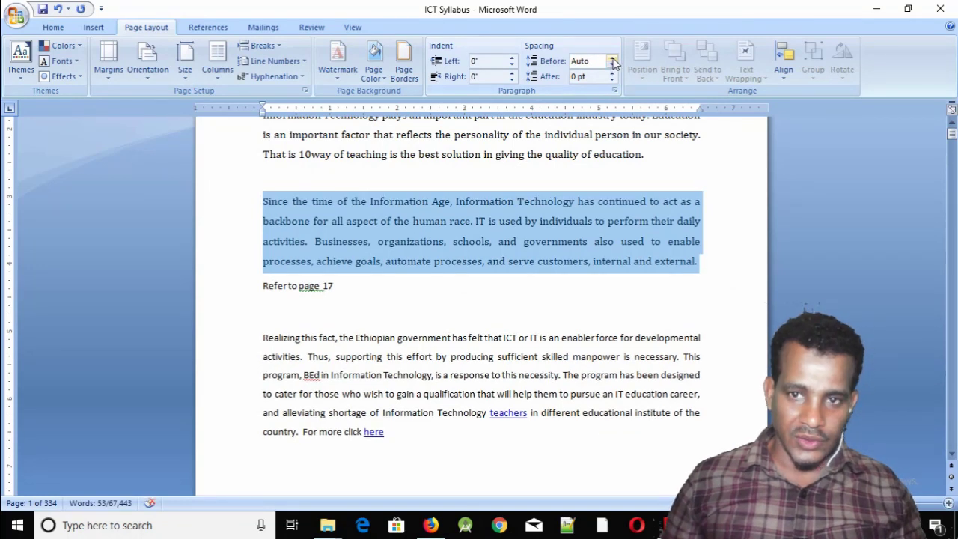
pyautogui.click(612, 67)
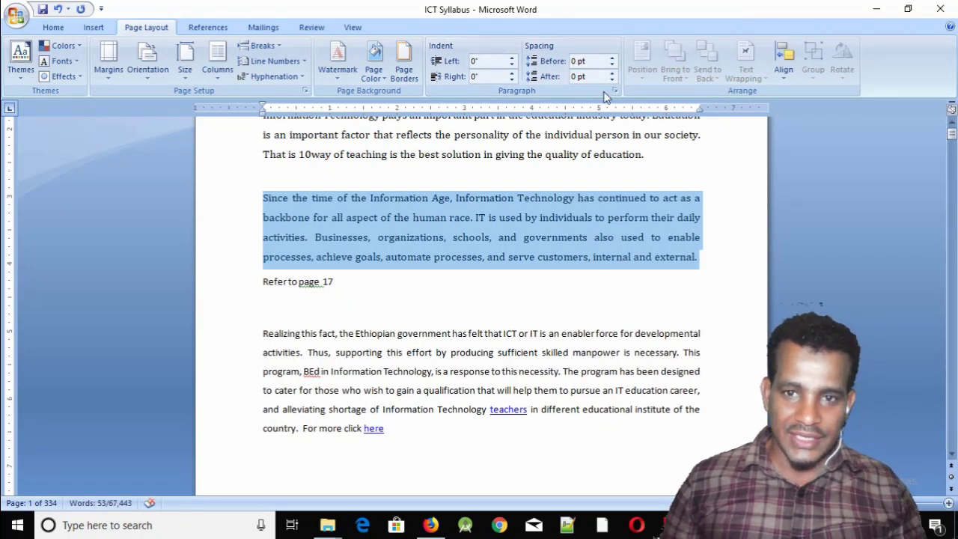
pyautogui.click(612, 61)
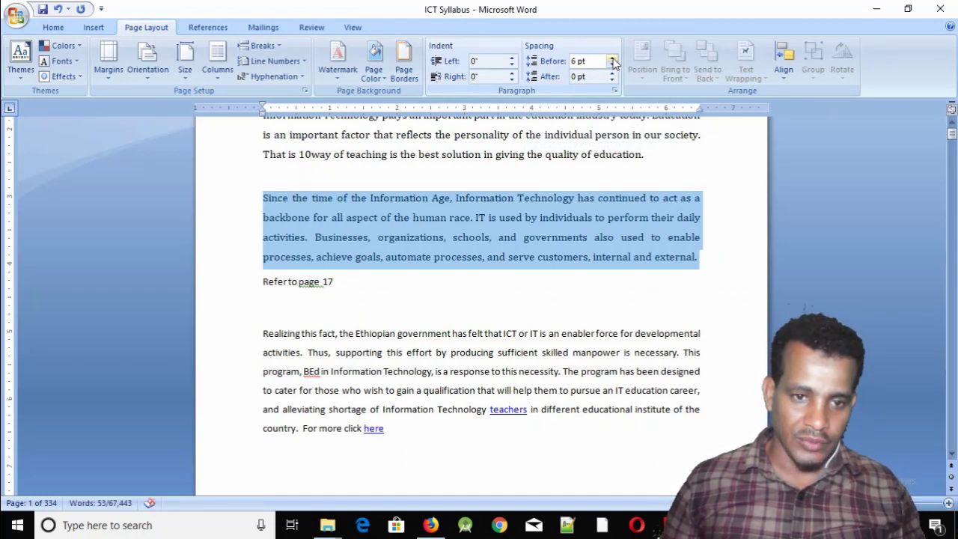
pyautogui.click(612, 59)
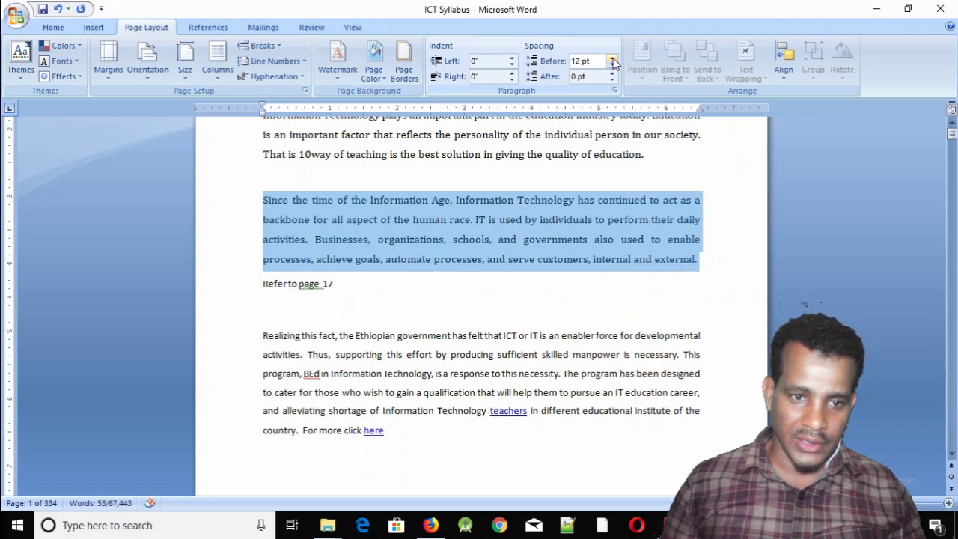
pyautogui.click(612, 58)
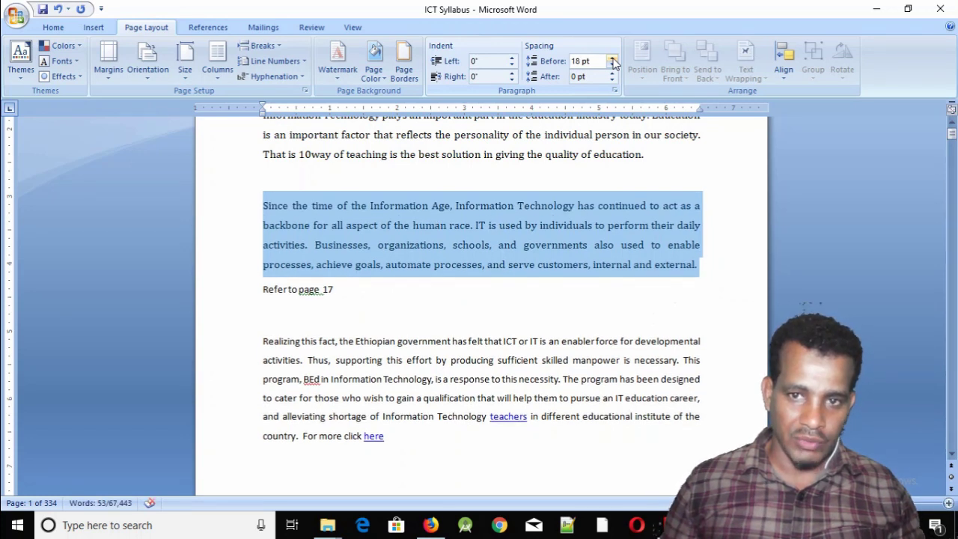
pyautogui.click(612, 58)
pyautogui.click(613, 58)
pyautogui.click(612, 59)
pyautogui.click(612, 59)
pyautogui.click(612, 59)
pyautogui.click(612, 58)
pyautogui.click(612, 58)
pyautogui.click(613, 59)
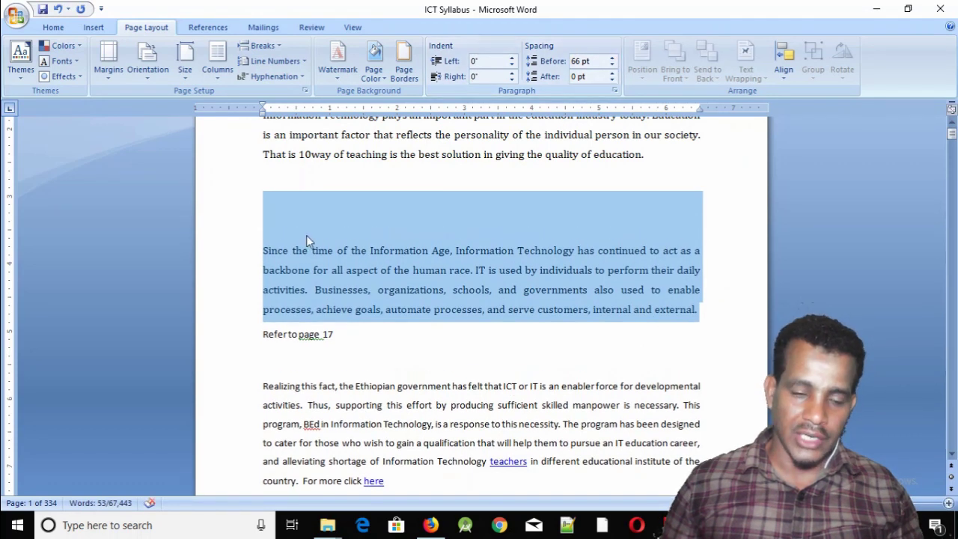
# Raise the paragraph's Spacing After to 66 pt
pyautogui.click(612, 73)
pyautogui.click(612, 73)
pyautogui.click(612, 73)
pyautogui.click(612, 73)
pyautogui.click(612, 74)
pyautogui.click(612, 74)
pyautogui.click(612, 74)
pyautogui.click(612, 73)
pyautogui.click(612, 73)
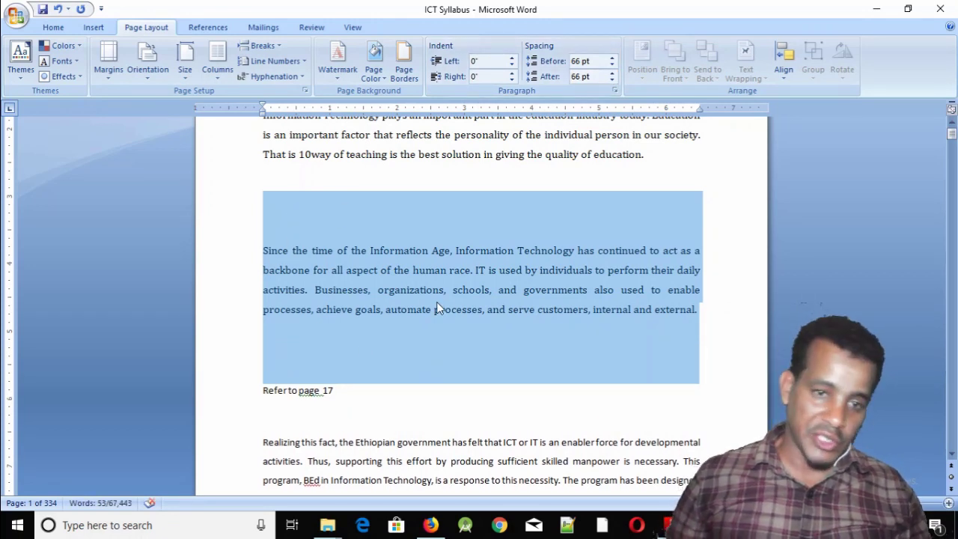
pyautogui.scroll(-1, 432, 326)
pyautogui.scroll(2, 434, 325)
pyautogui.scroll(1, 433, 327)
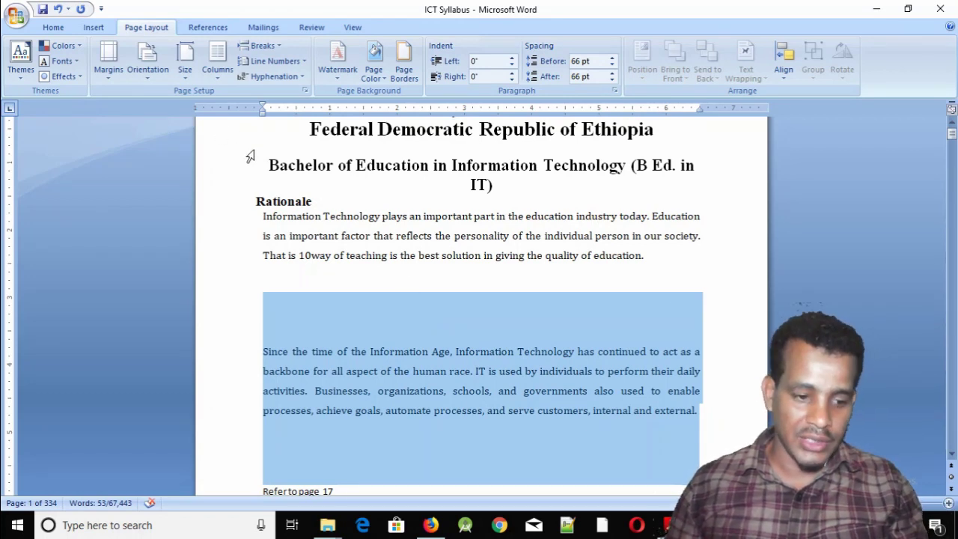
# Undo the 66 pt spacing and earlier changes, then select text in the first Rationale paragraph
pyautogui.hotkey('ctrl', 'z')
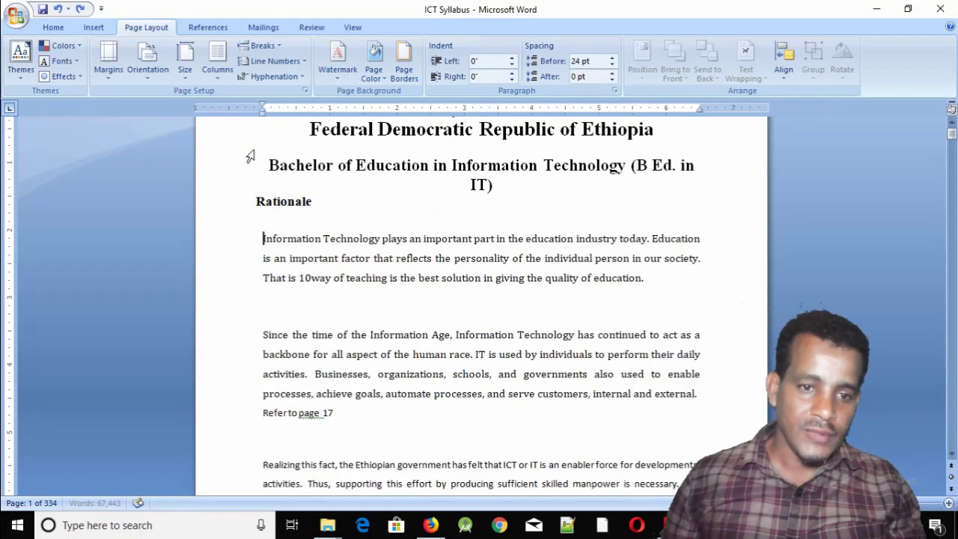
pyautogui.hotkey('ctrl', 'z')
pyautogui.hotkey('ctrl', 'z')
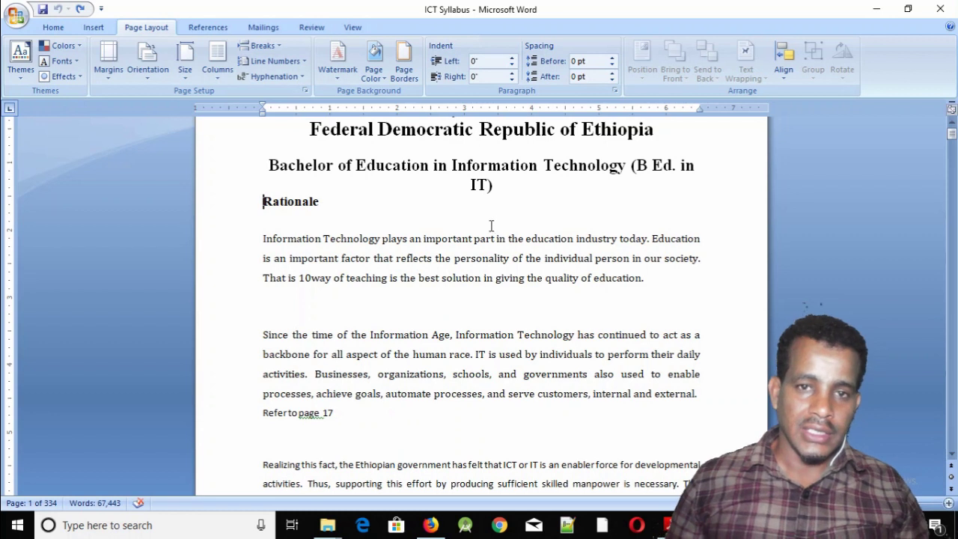
pyautogui.moveTo(492, 234); pyautogui.dragTo(511, 258)
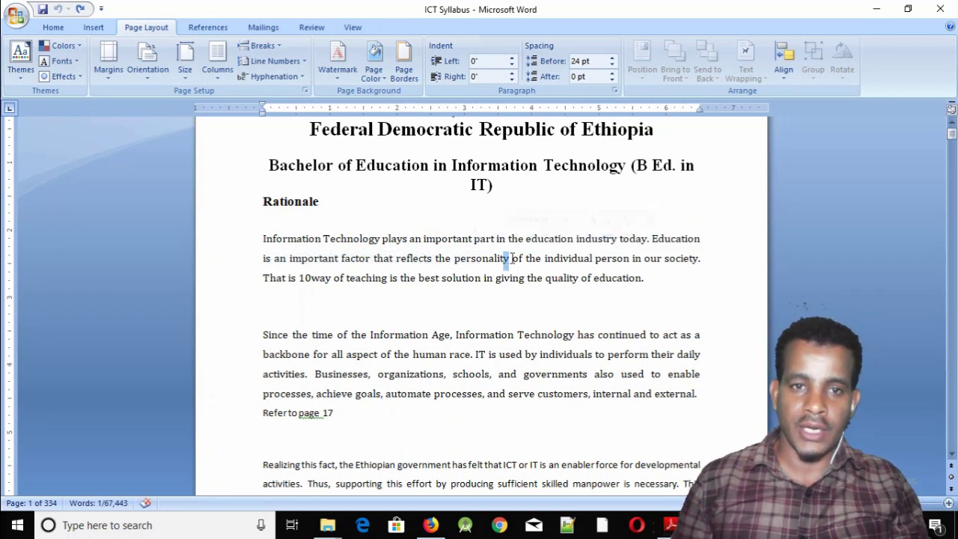